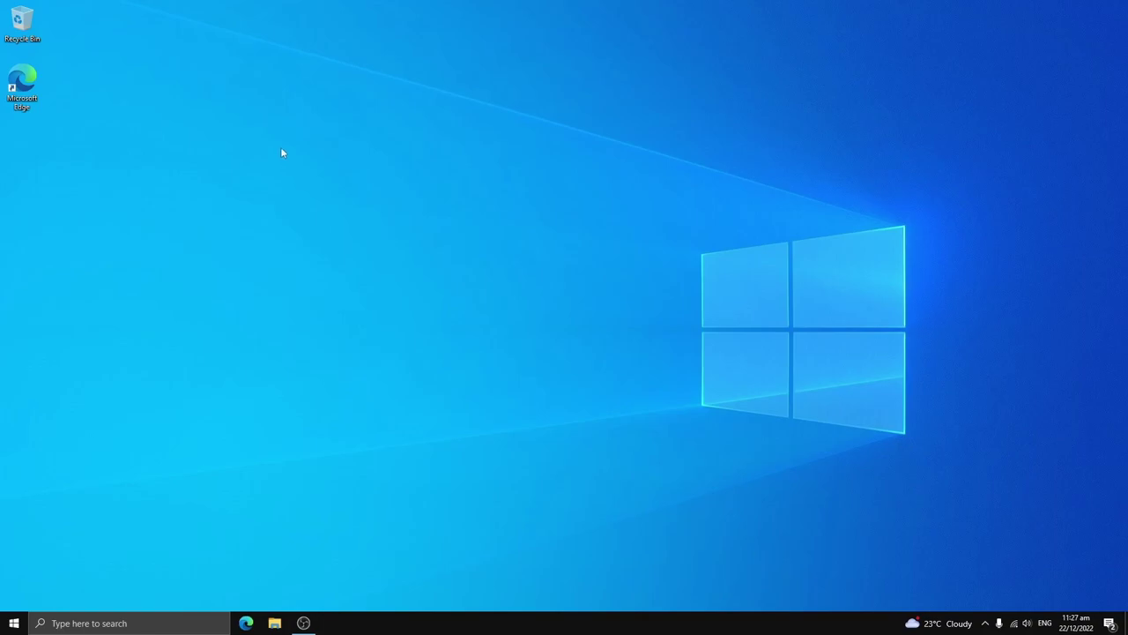
# Step: Open the web browser and move its window toward the screen centre
pyautogui.doubleClick(14, 79)
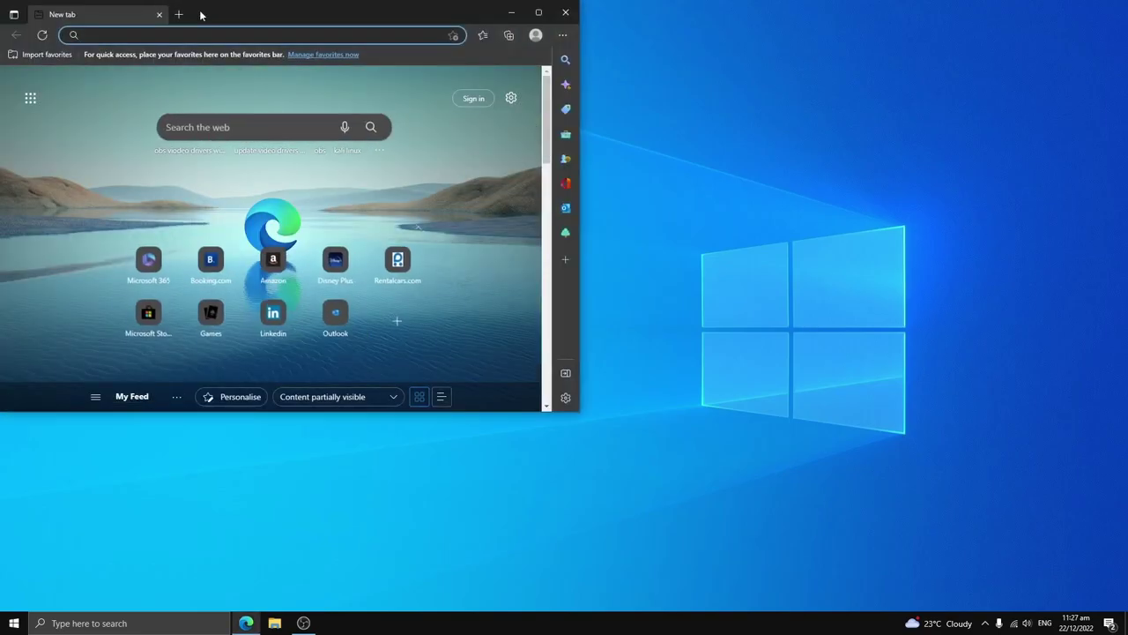
pyautogui.moveTo(201, 15); pyautogui.dragTo(443, 101)
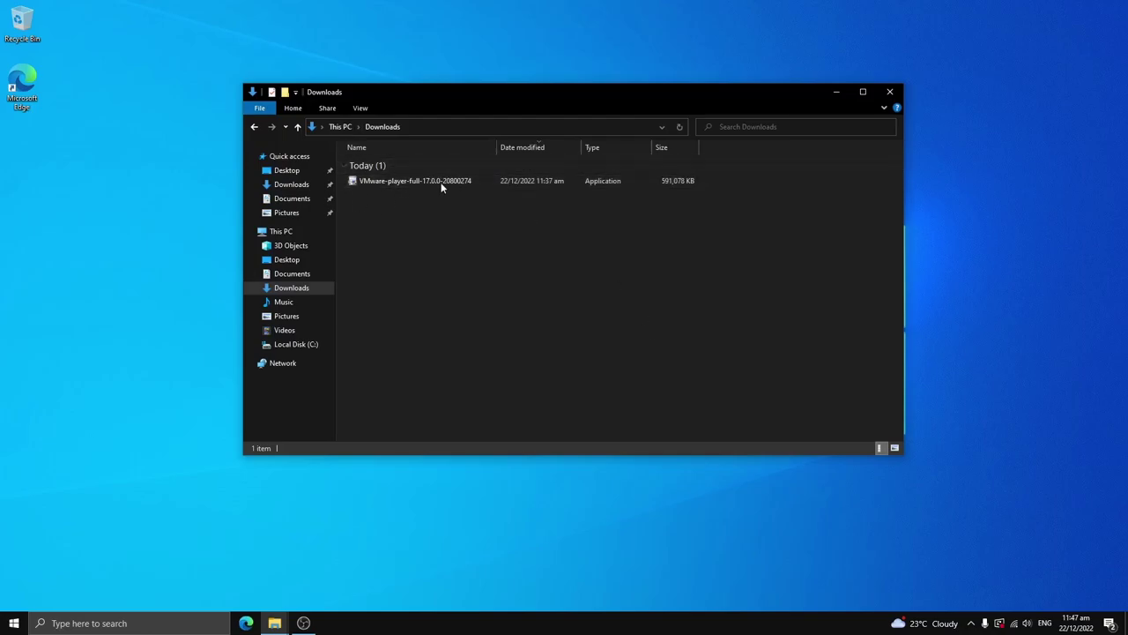
# Step: Run the VMware Player installer, accept the licence, and install with default settings and both shortcuts
pyautogui.doubleClick(480, 180)
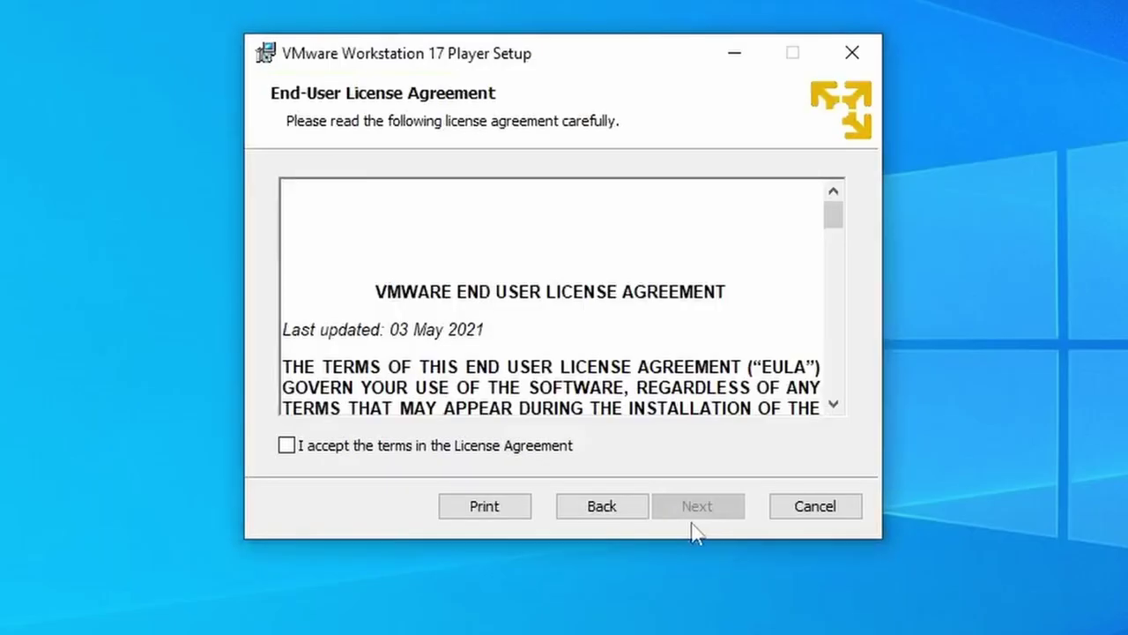
pyautogui.click(286, 445)
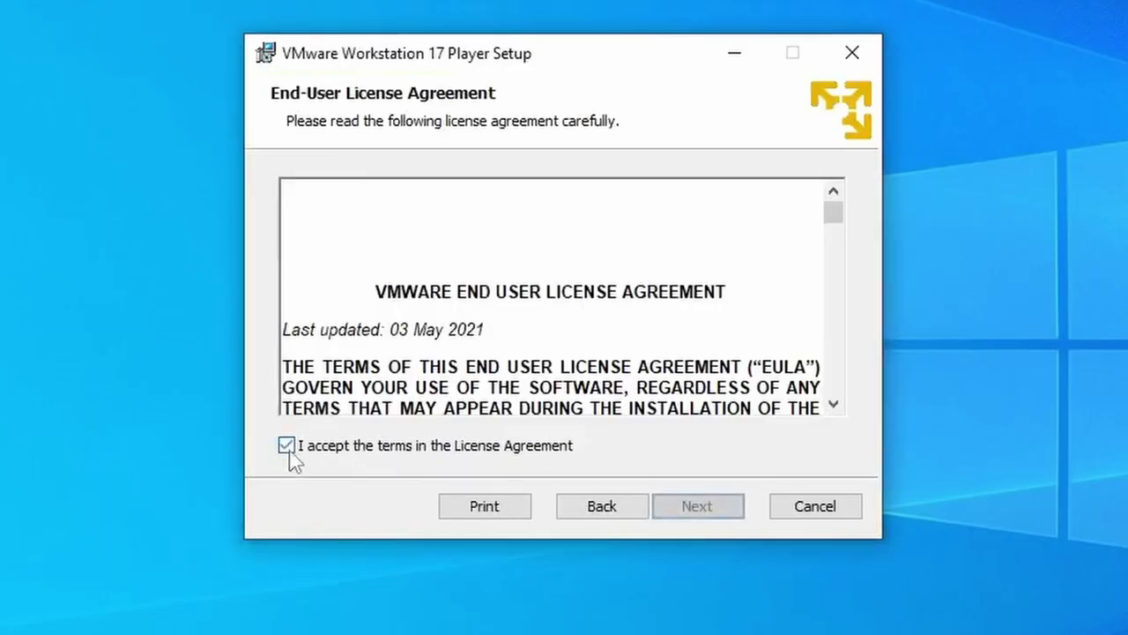
pyautogui.click(675, 516)
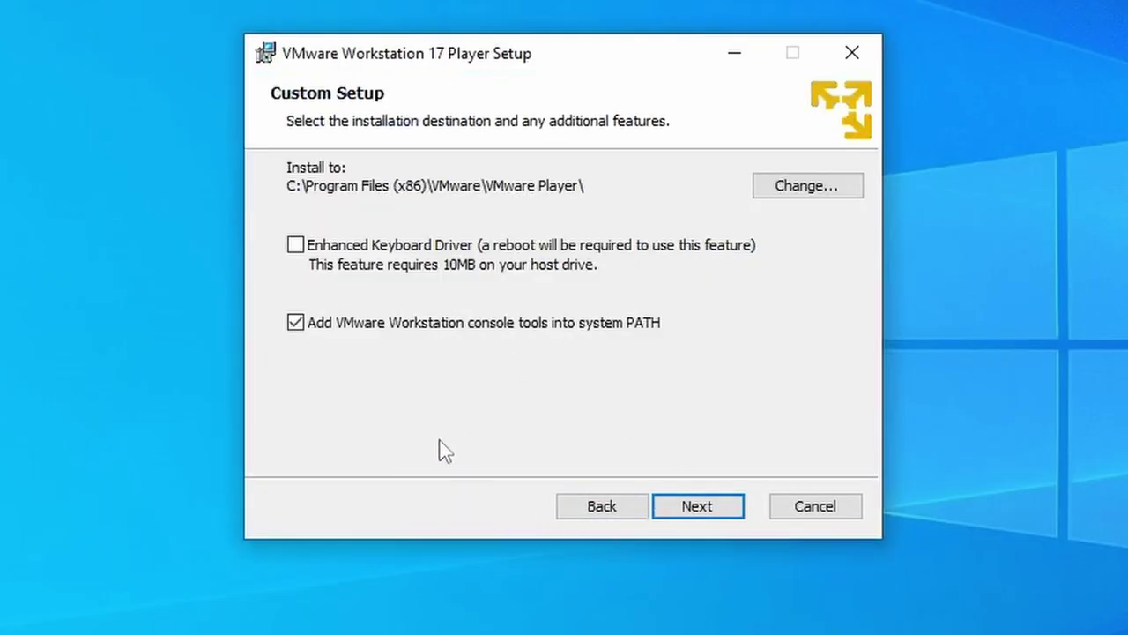
pyautogui.click(678, 509)
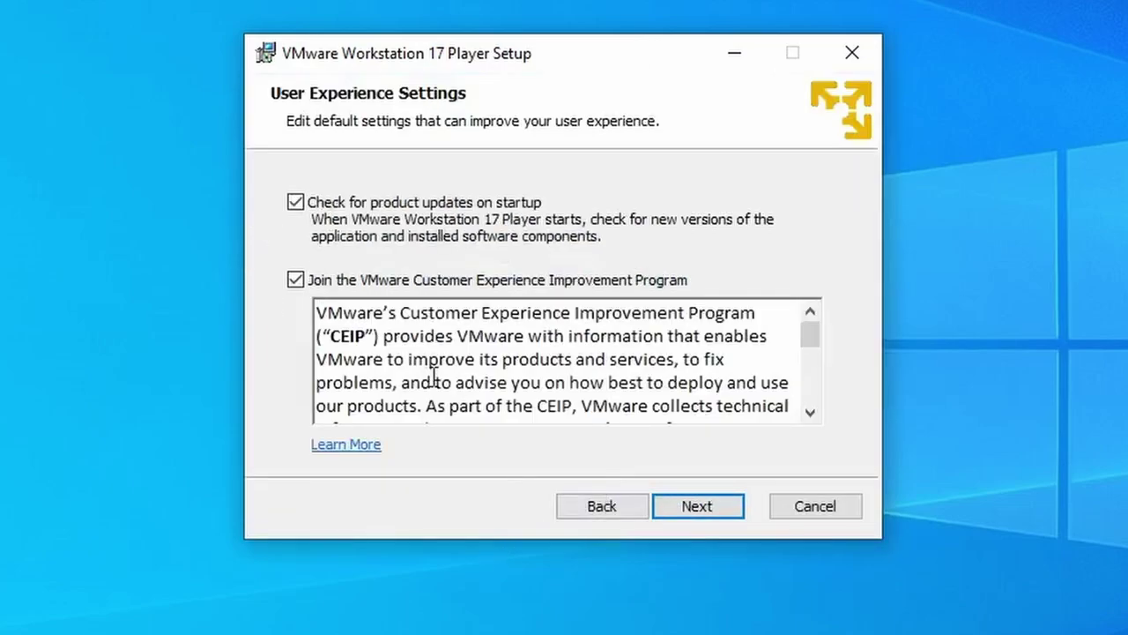
pyautogui.click(696, 509)
pyautogui.click(710, 507)
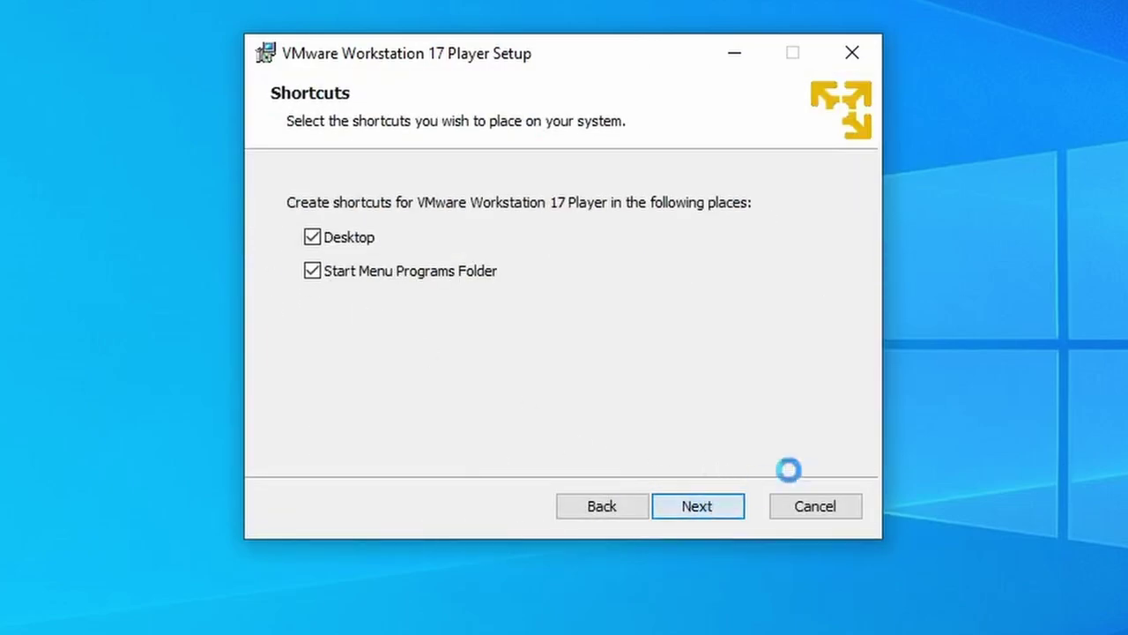
pyautogui.click(705, 506)
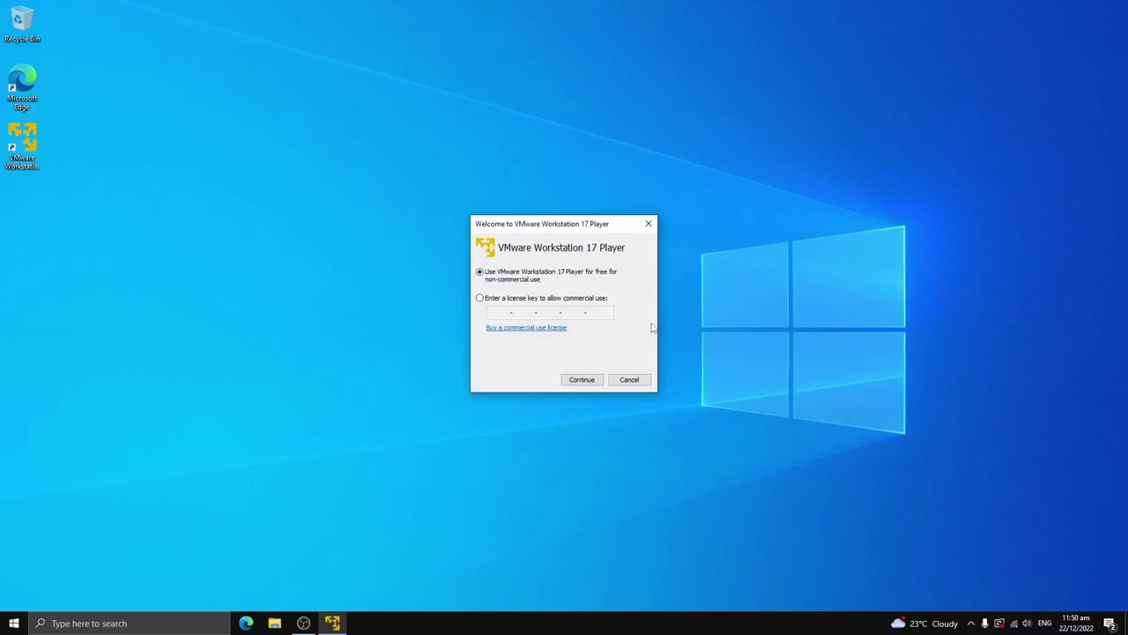
# Step: Choose free non-commercial use, finish the welcome, and centre the Player window
pyautogui.click(581, 379)
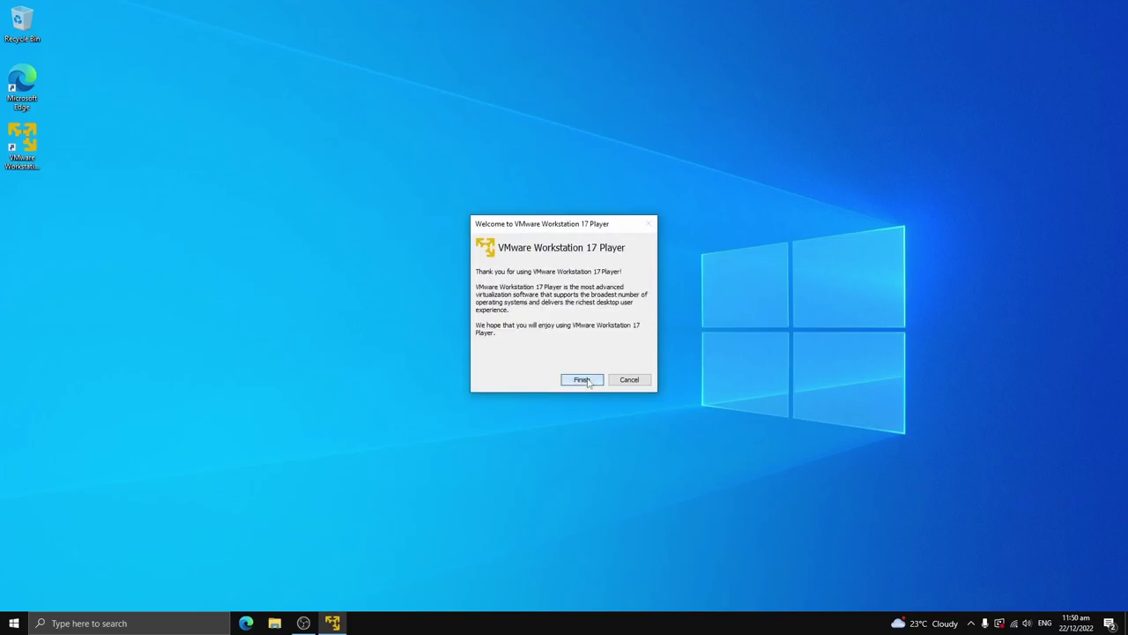
pyautogui.click(581, 378)
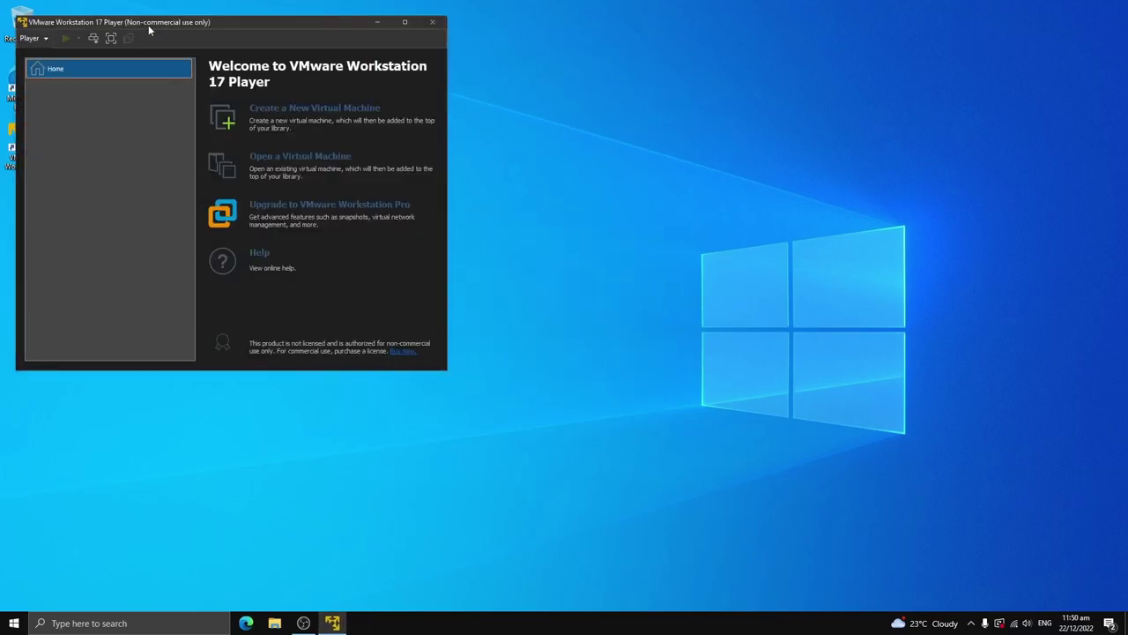
pyautogui.moveTo(150, 31); pyautogui.dragTo(458, 144)
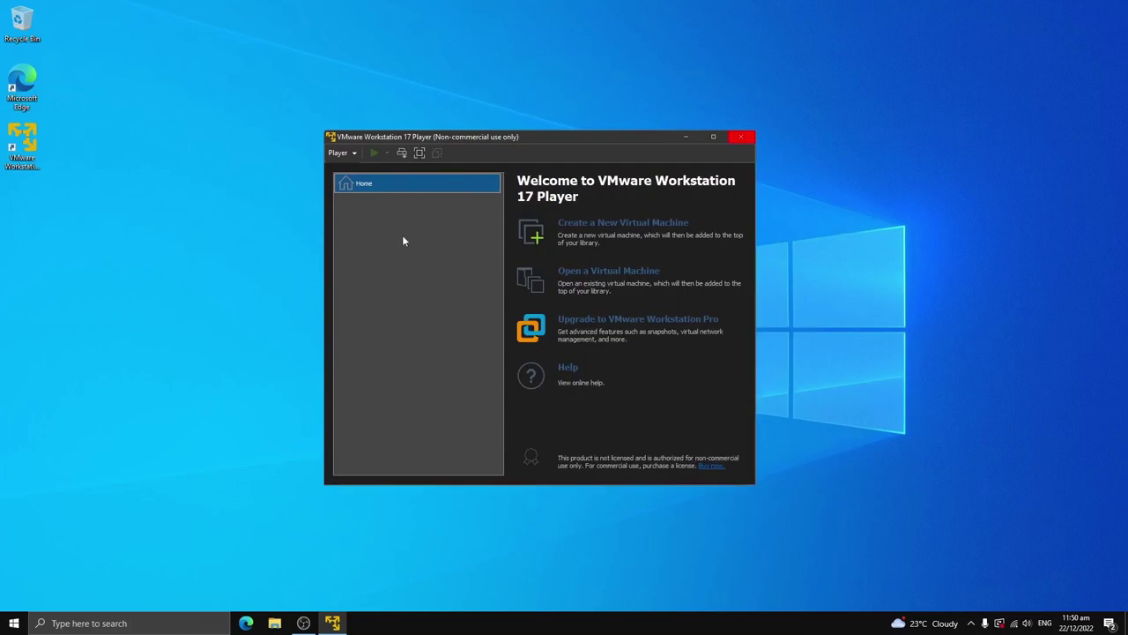
pyautogui.click(836, 149)
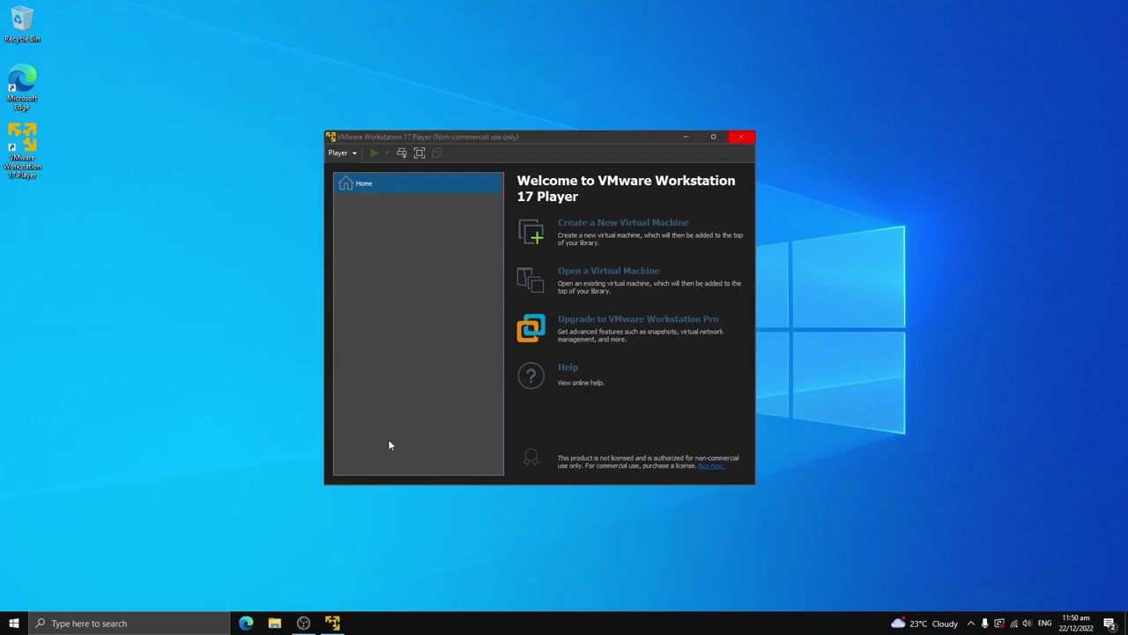
# Step: Close VMware Player and search Google for 'linux distros' in the browser
pyautogui.click(744, 137)
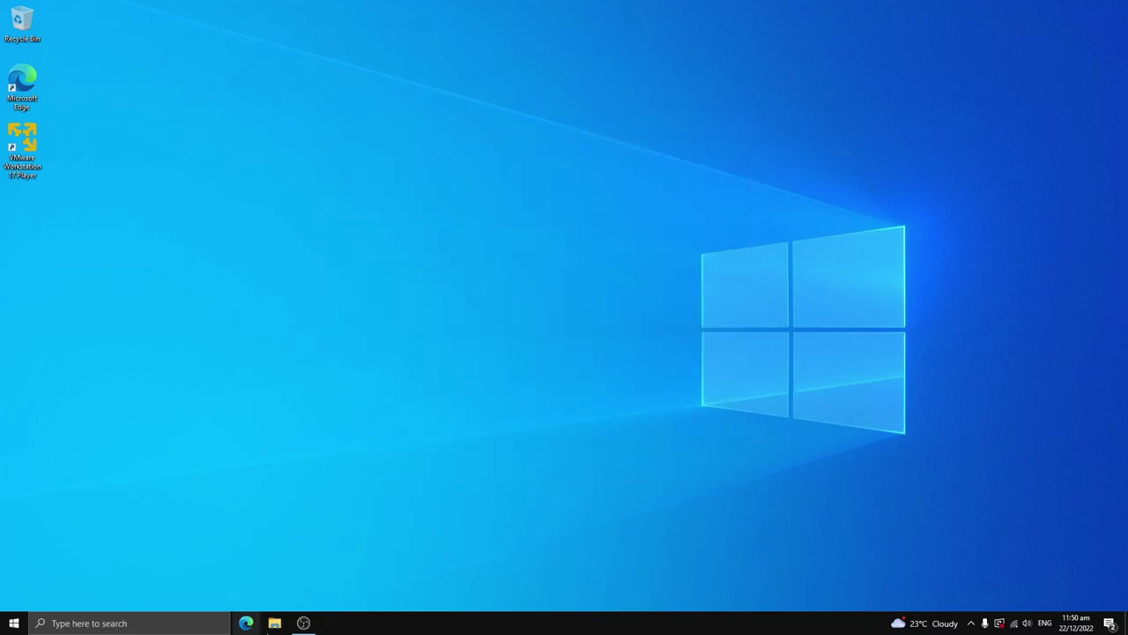
pyautogui.click(246, 623)
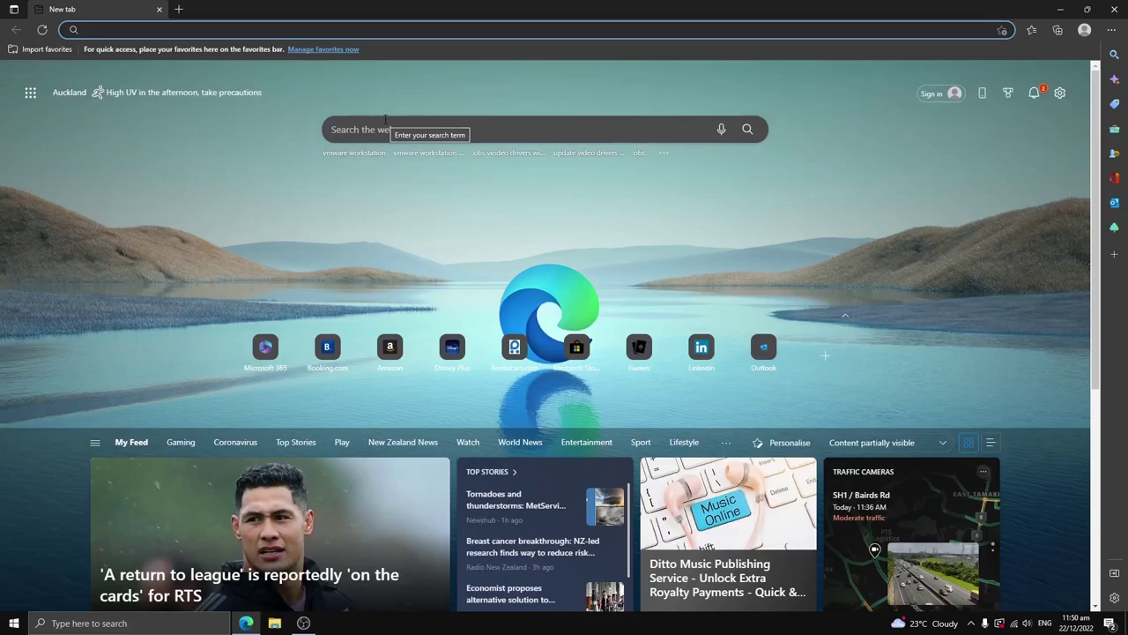
pyautogui.write('linux distros')
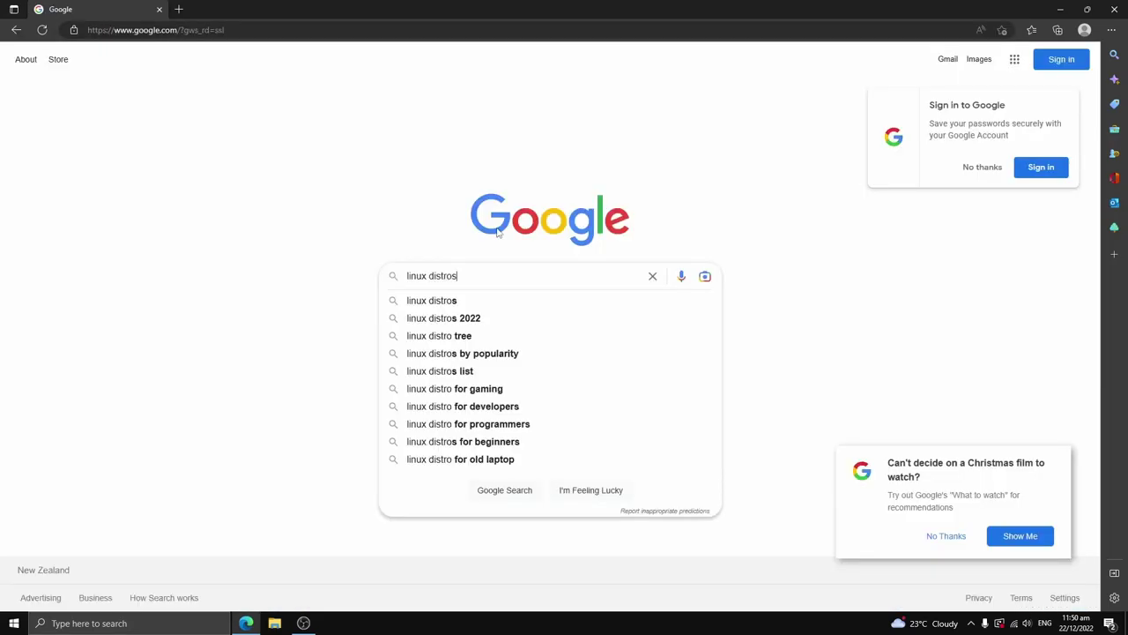
pyautogui.press('Return')
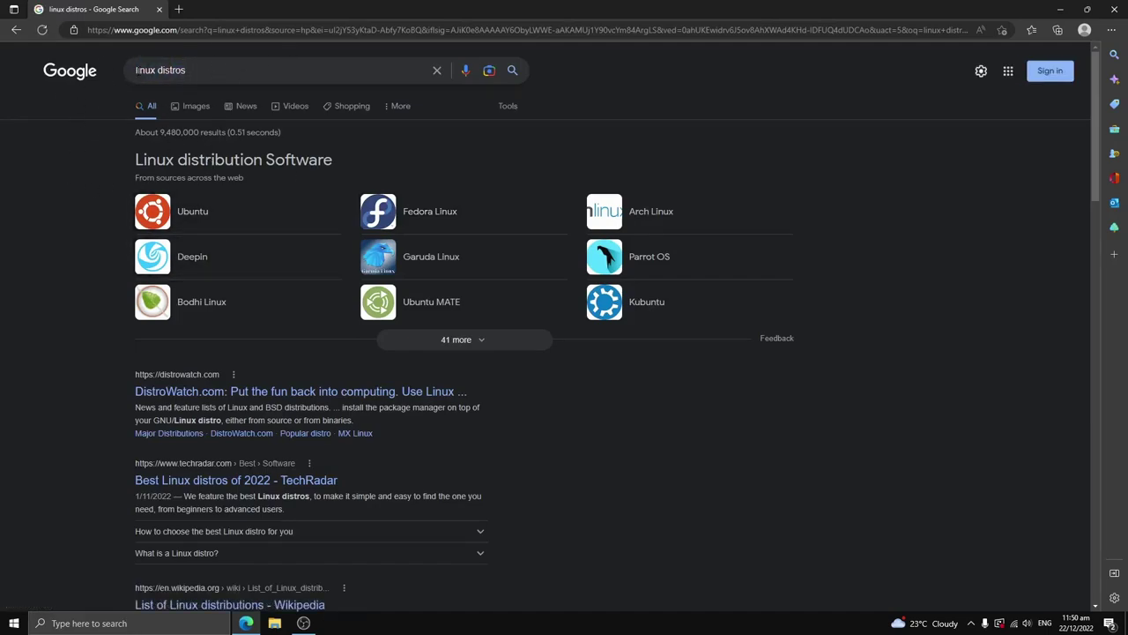
# Step: Expand the list to show 41 more Linux distributions and scroll through them
pyautogui.click(137, 70)
pyautogui.click(71, 237)
pyautogui.click(445, 343)
pyautogui.scroll(-3, 470, 340)
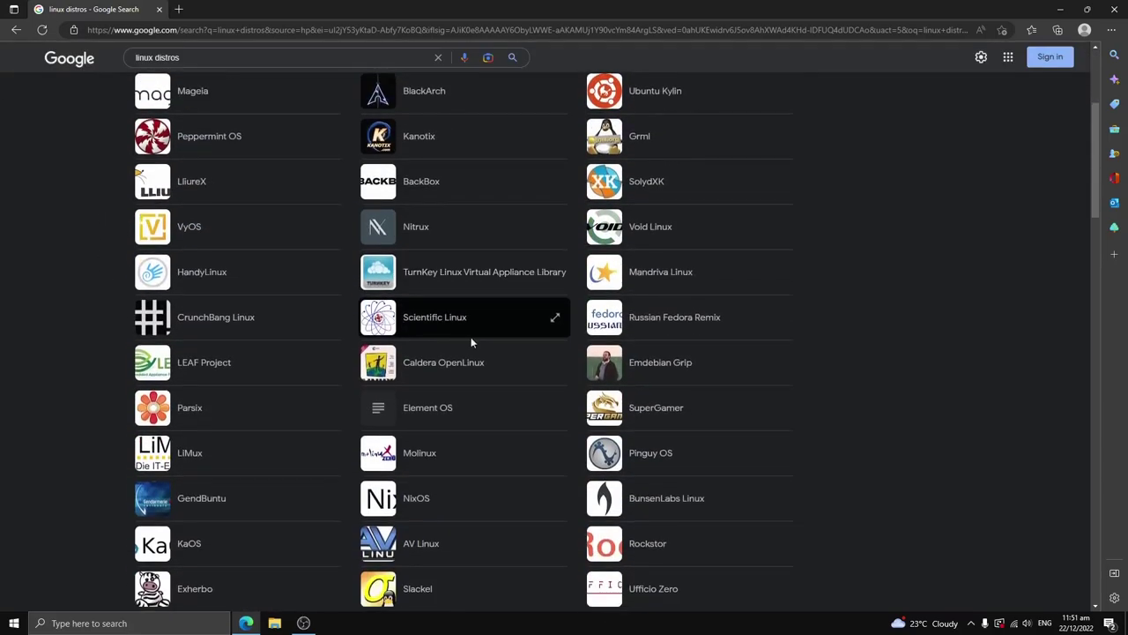
pyautogui.scroll(-6, 526, 338)
pyautogui.scroll(9, 521, 333)
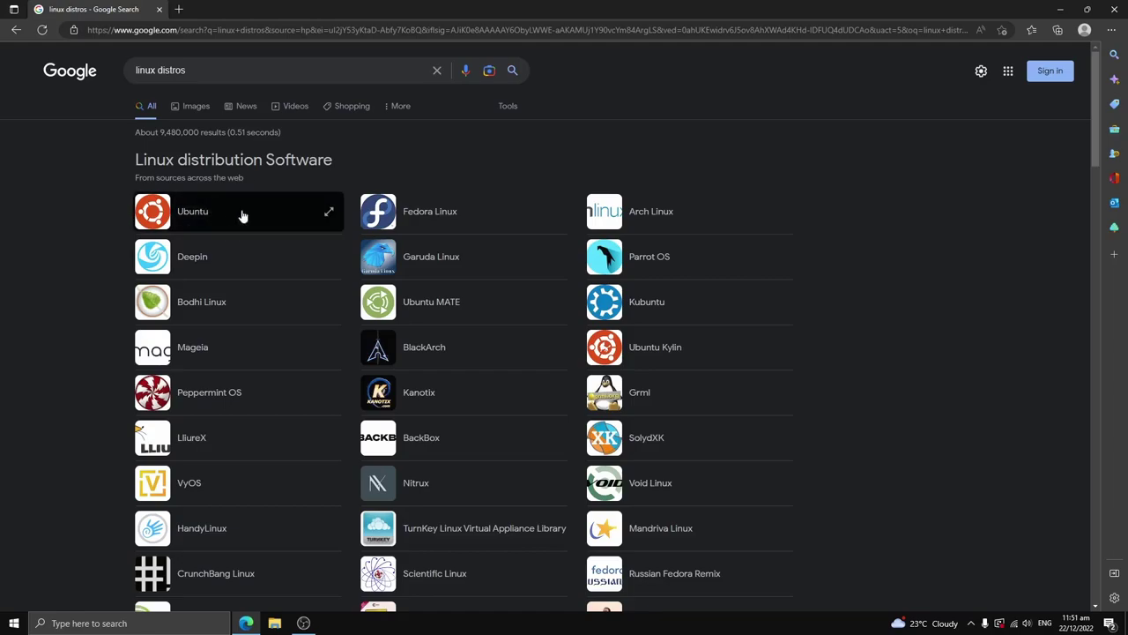
# Step: Replace the query with 'ubuntu' and search Google for it
pyautogui.press('/')
pyautogui.press('BackSpace')
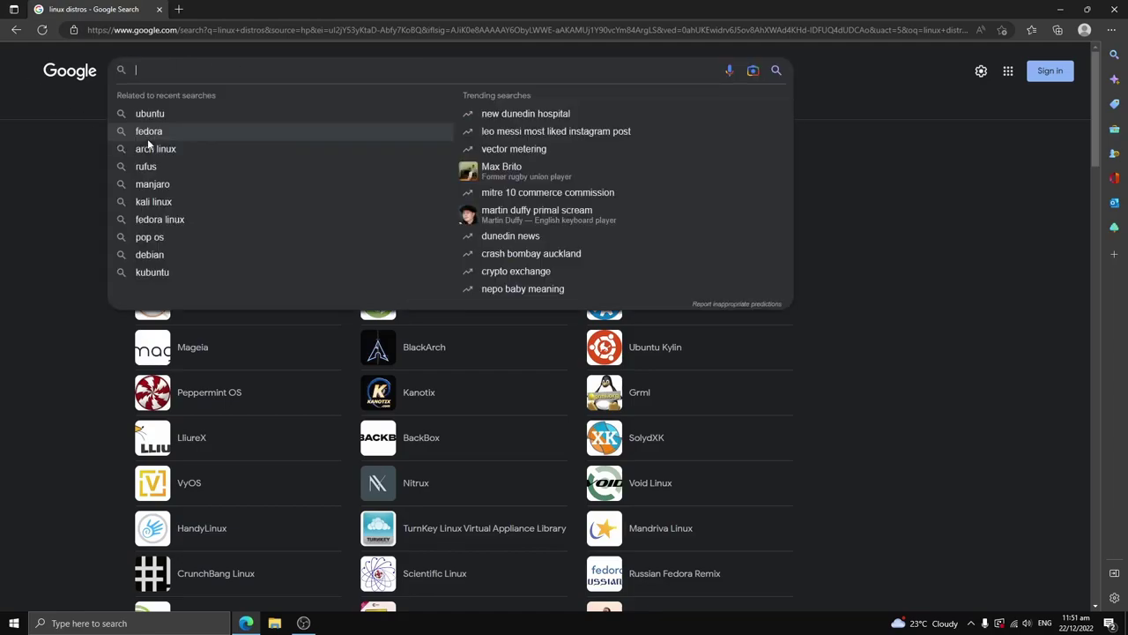
pyautogui.write('ubuntu')
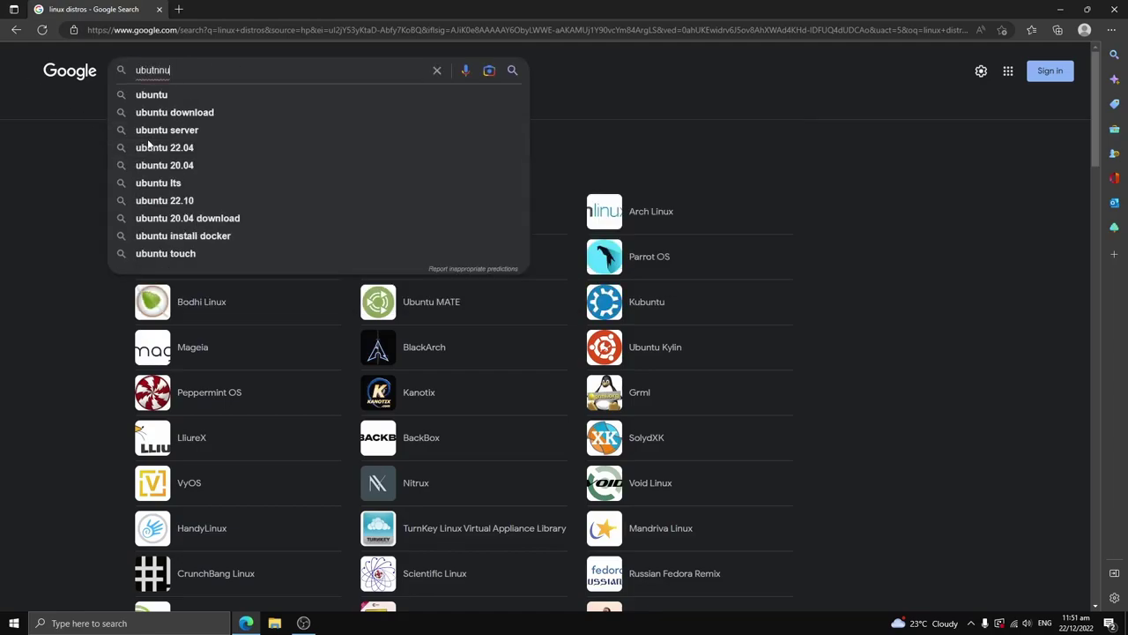
pyautogui.press('BackSpace')
pyautogui.press('BackSpace')
pyautogui.press('BackSpace')
pyautogui.press('BackSpace')
pyautogui.write('=')
pyautogui.press('BackSpace')
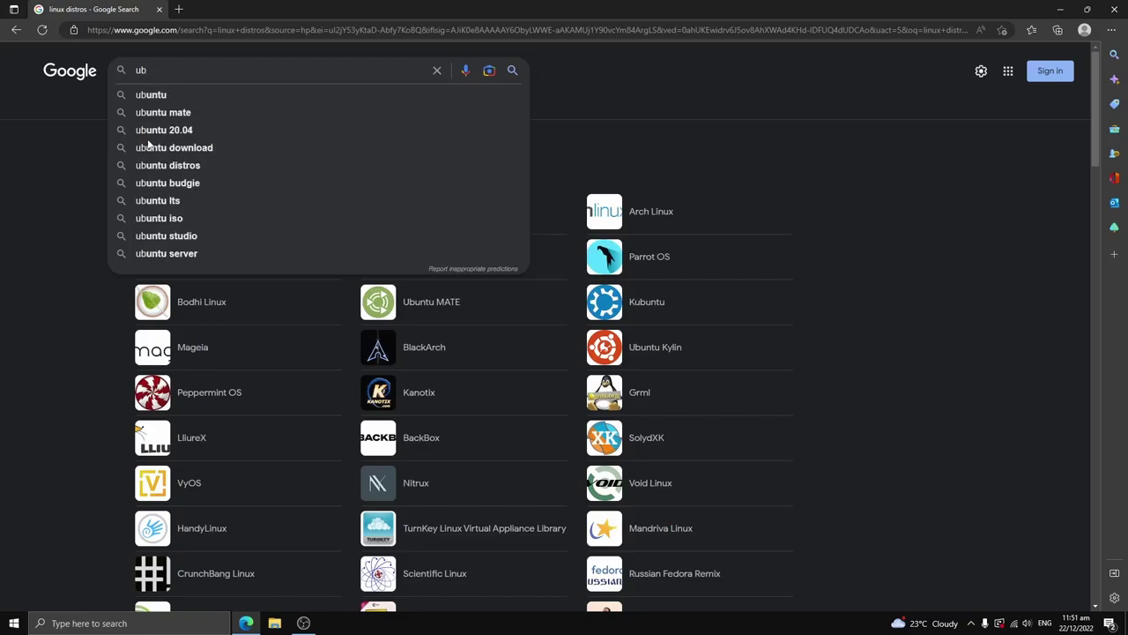
pyautogui.write('untu')
pyautogui.press('Return')
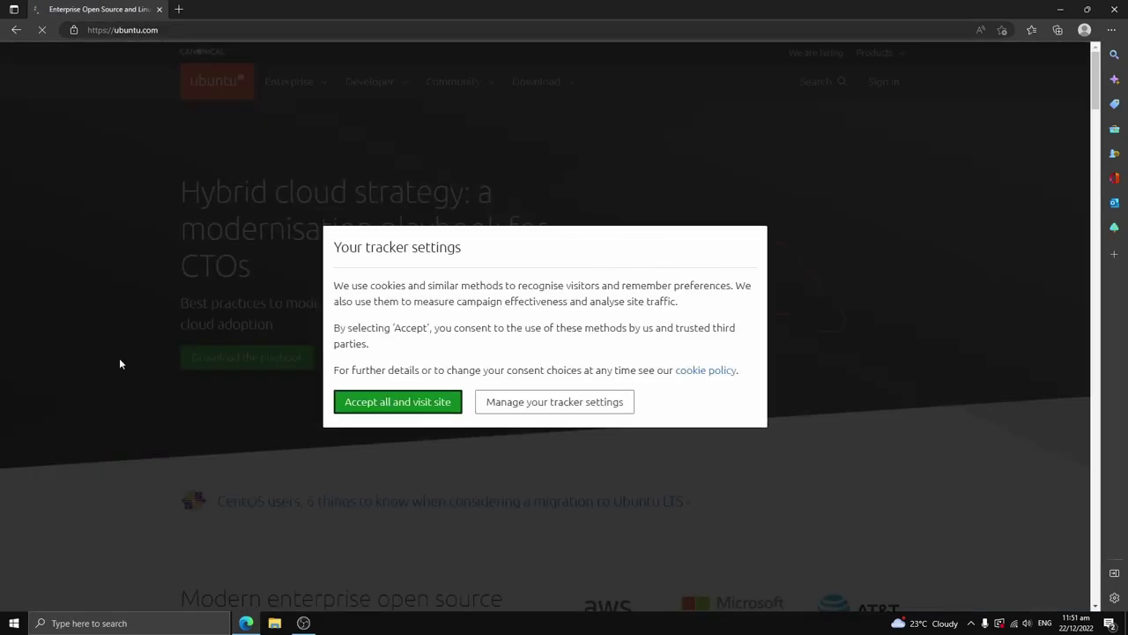
# Step: Accept cookies on ubuntu.com and download Ubuntu Desktop 22.04 LTS
pyautogui.click(390, 403)
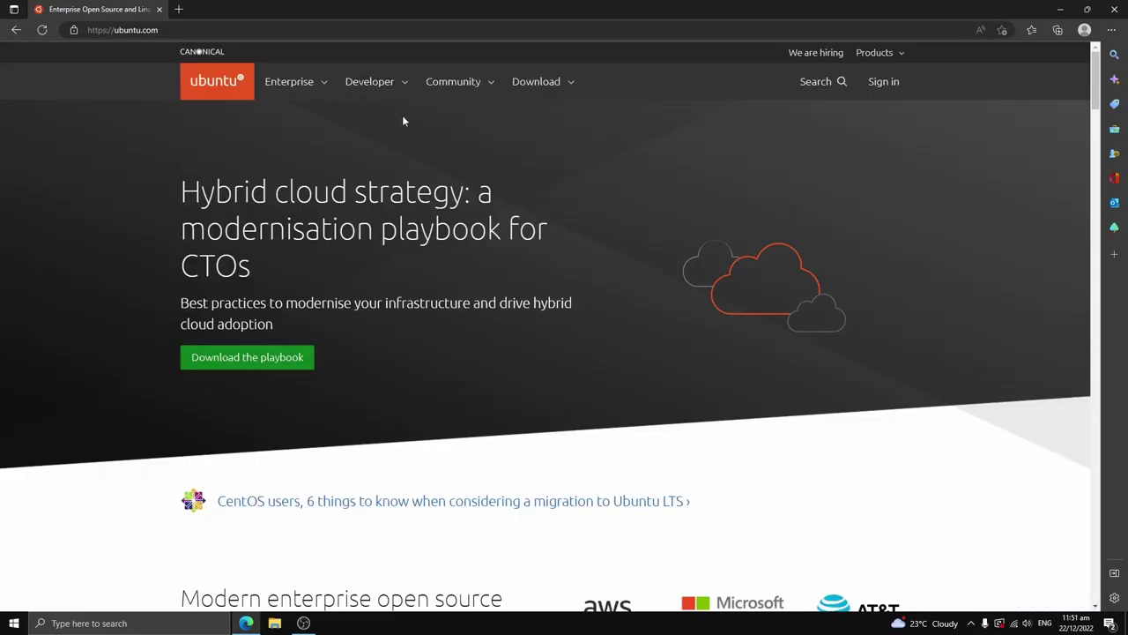
pyautogui.click(546, 88)
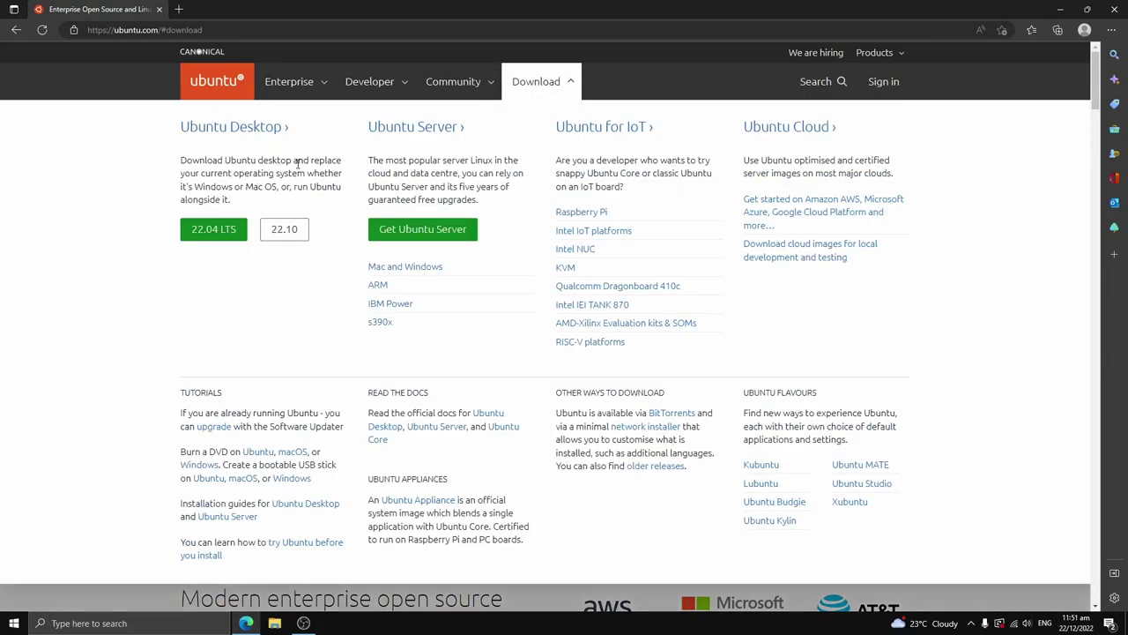
pyautogui.click(206, 236)
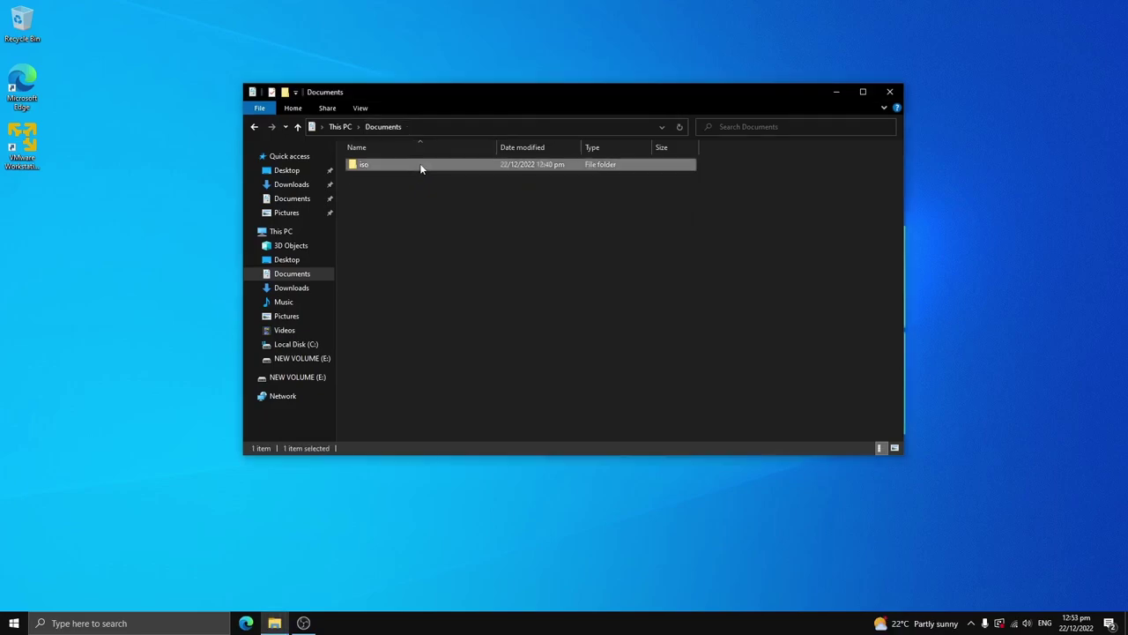
# Step: Check the Ubuntu ISO in Documents\iso, close File Explorer, and launch VMware Player
pyautogui.doubleClick(419, 164)
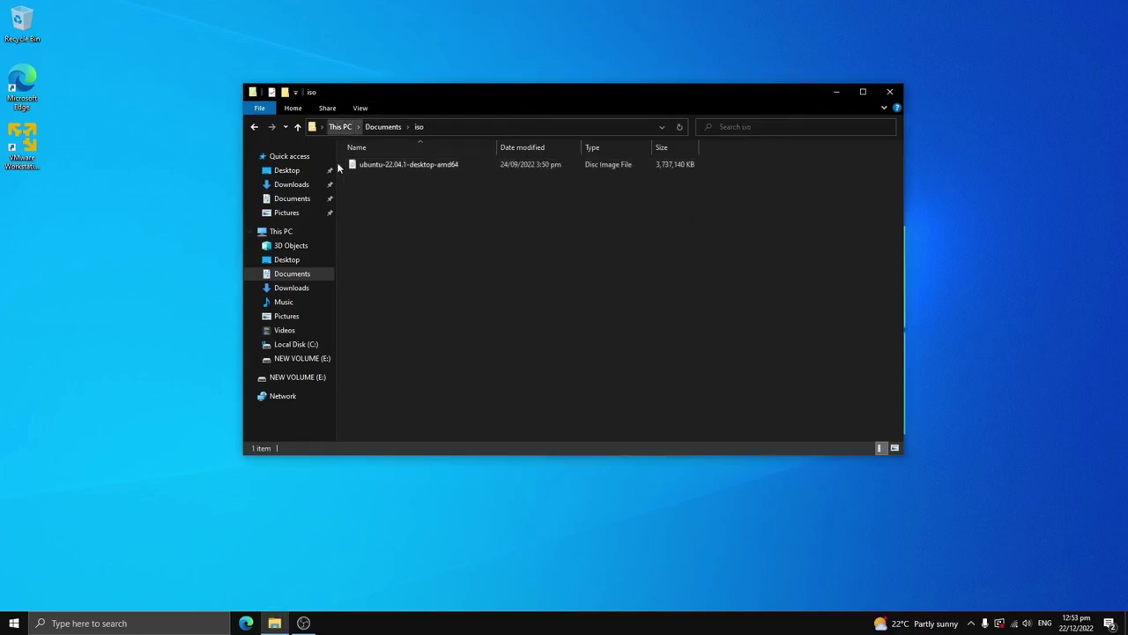
pyautogui.click(399, 165)
pyautogui.click(390, 201)
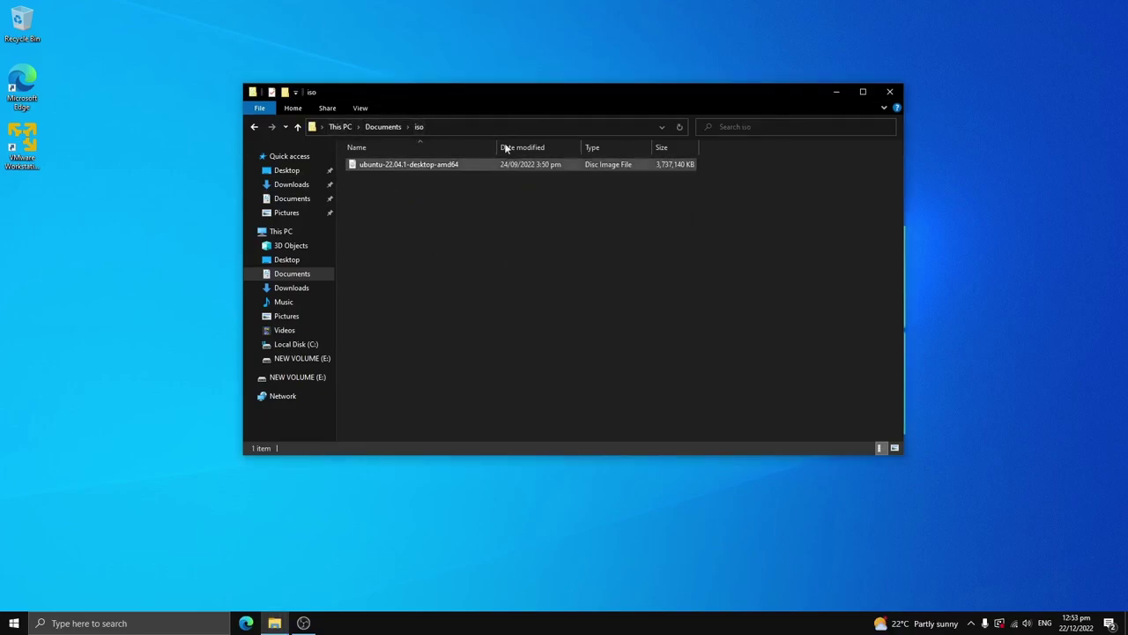
pyautogui.click(891, 92)
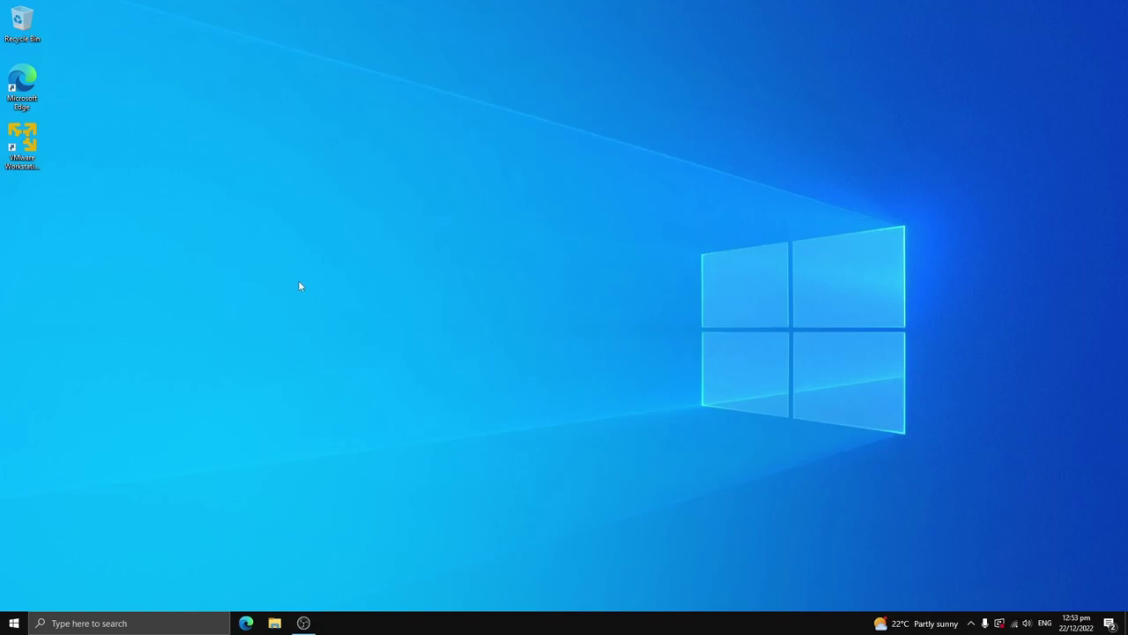
pyautogui.click(38, 150)
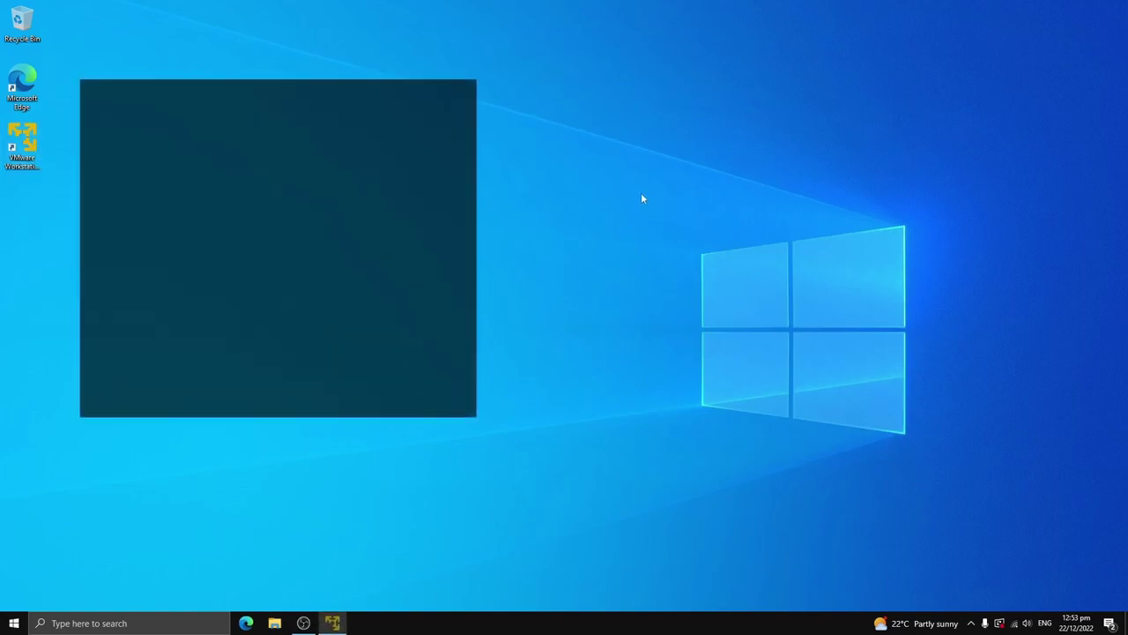
# Step: Start a new virtual machine using the Ubuntu 22.04.1 ISO from Documents\iso as the installer image
pyautogui.moveTo(289, 90); pyautogui.dragTo(541, 137)
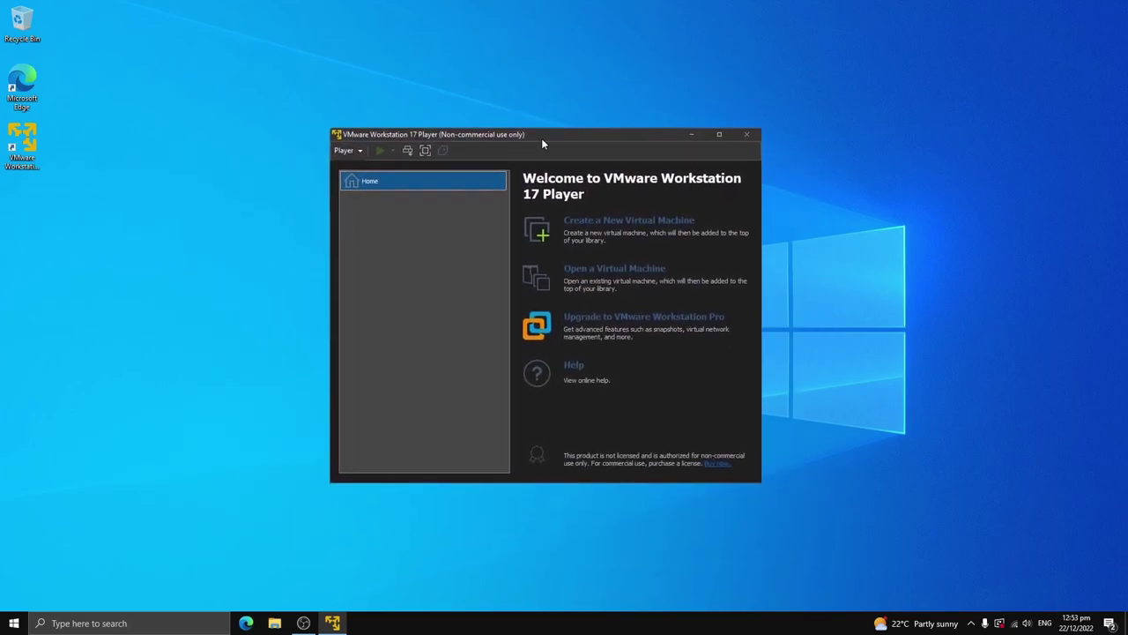
pyautogui.click(588, 220)
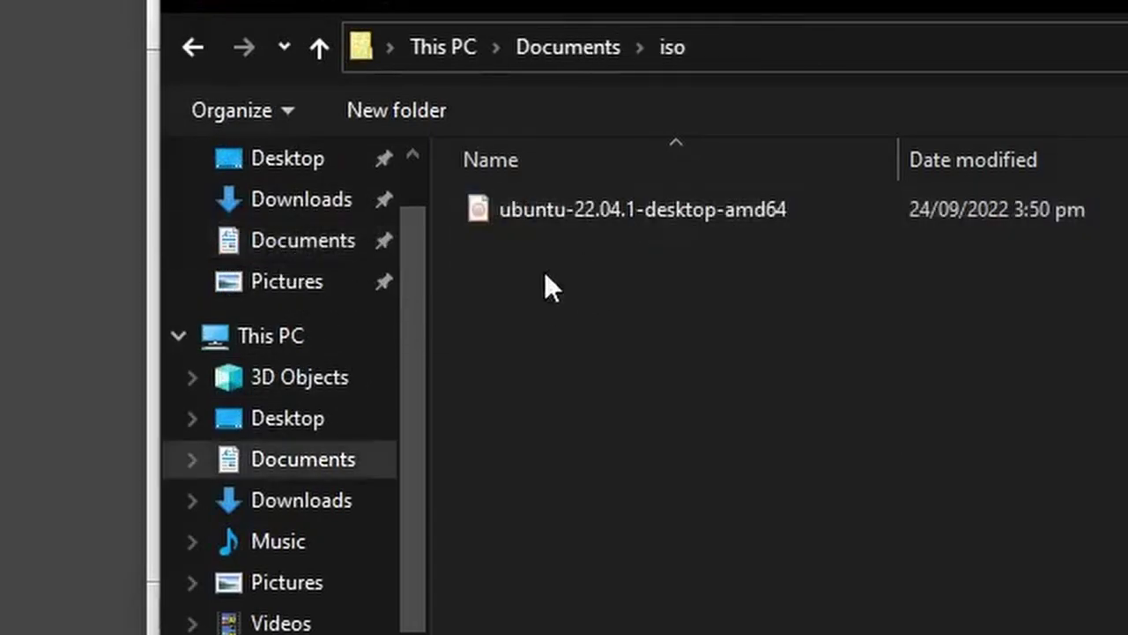
pyautogui.doubleClick(533, 210)
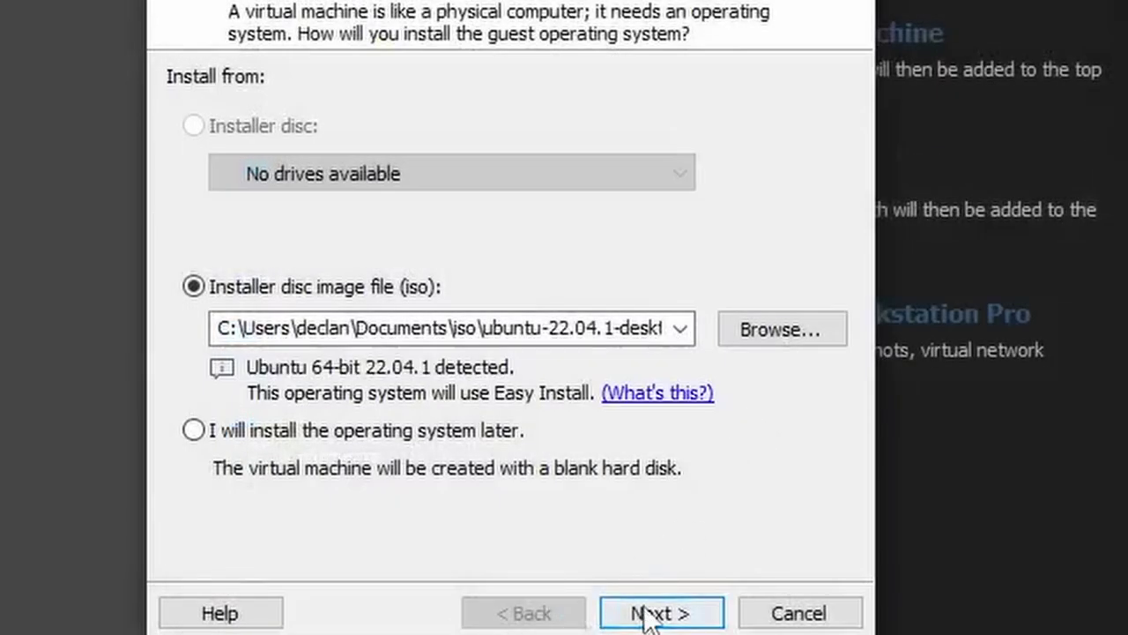
pyautogui.click(655, 612)
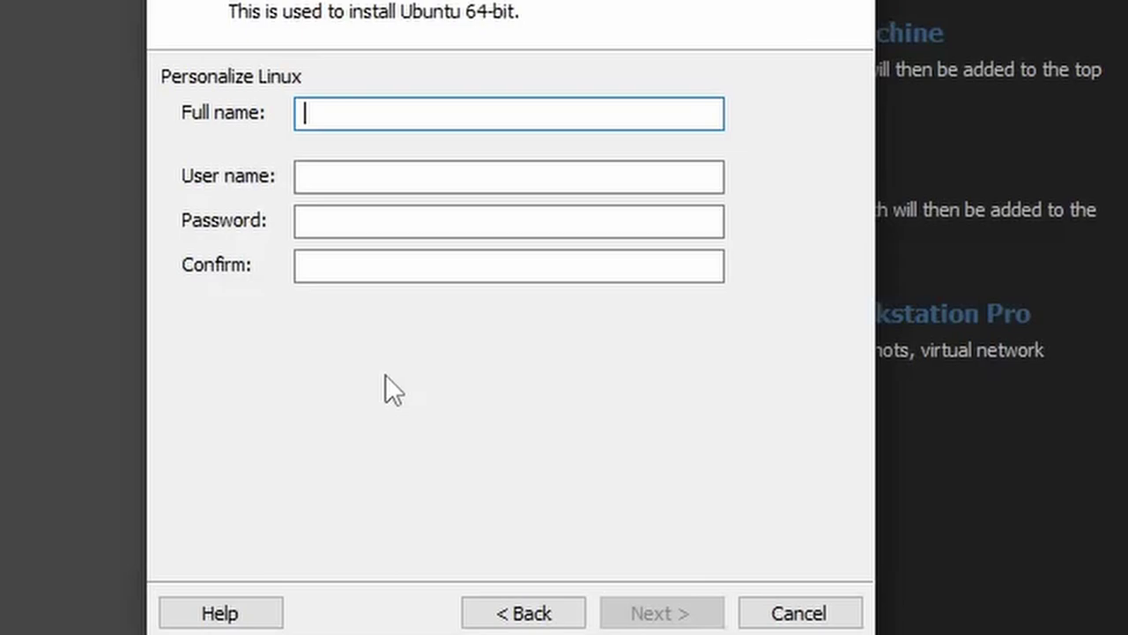
# Step: Enter the Linux account's full name and user name
pyautogui.write('declan')
pyautogui.press('BackSpace')
pyautogui.press('BackSpace')
pyautogui.write('n')
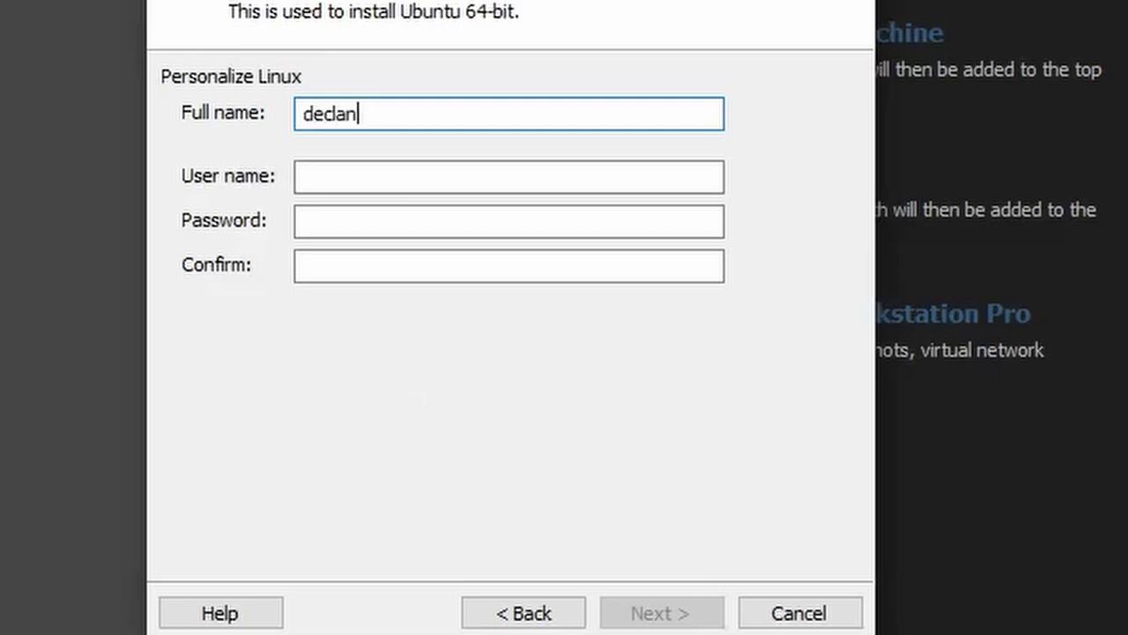
pyautogui.hotkey('ctrl', 'a')
pyautogui.write('dxe')
pyautogui.press('BackSpace')
pyautogui.press('BackSpace')
pyautogui.press('BackSpace')
pyautogui.write('declan')
pyautogui.click(405, 187)
pyautogui.write('de')
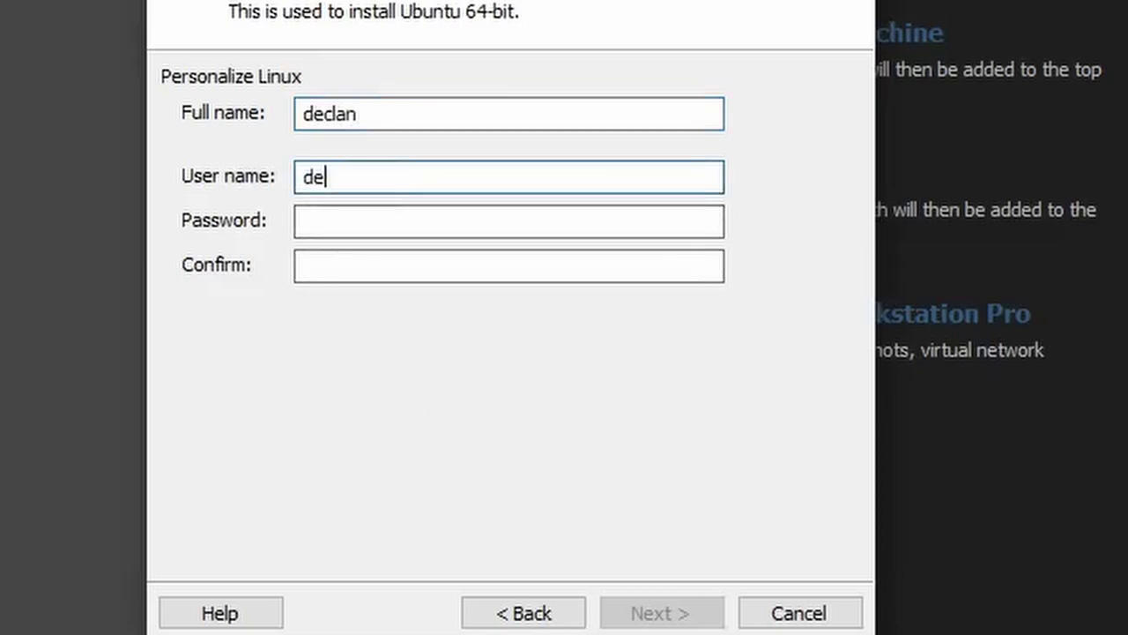
pyautogui.write('clan')
# Step: Set and confirm the account password, then continue to the naming page
pyautogui.click(377, 228)
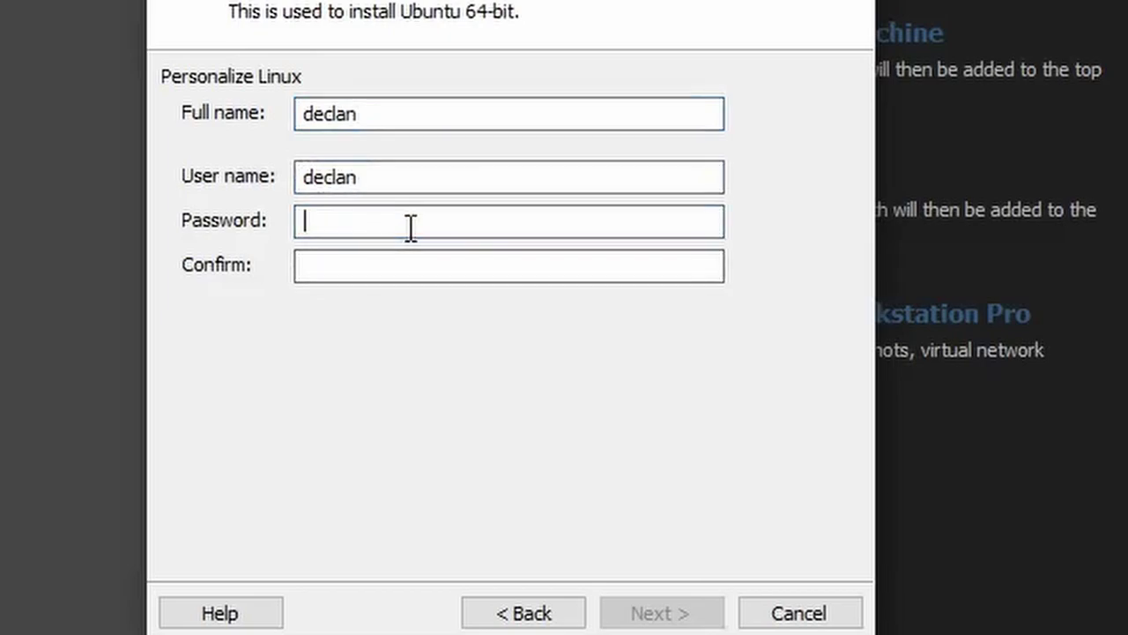
pyautogui.write('*********')
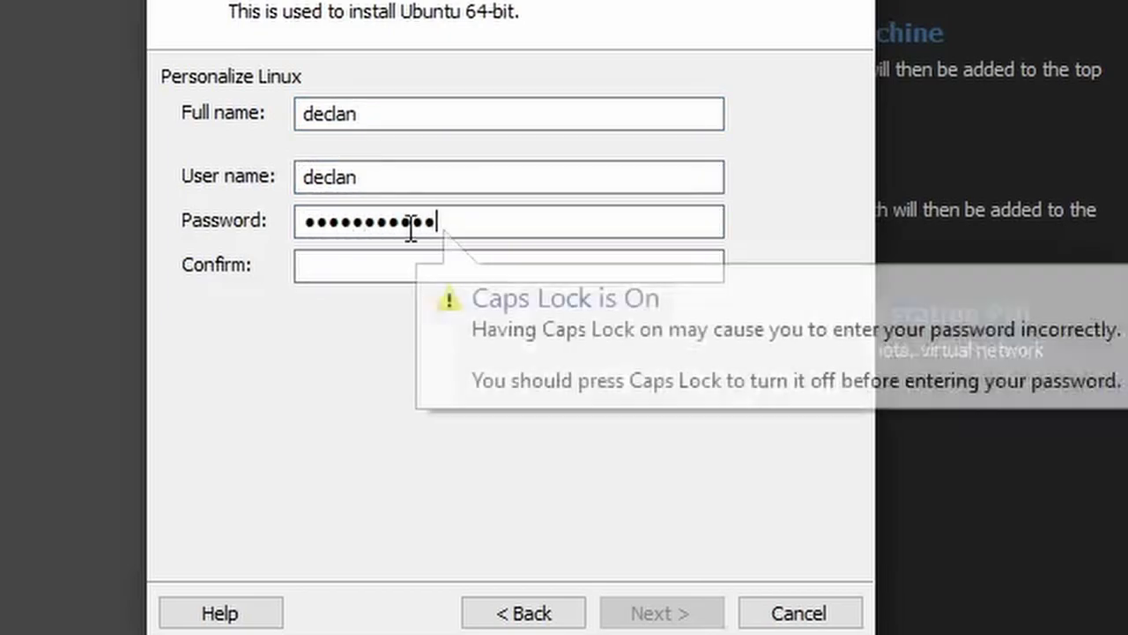
pyautogui.write('••')
pyautogui.click(411, 262)
pyautogui.write('•••••••••••')
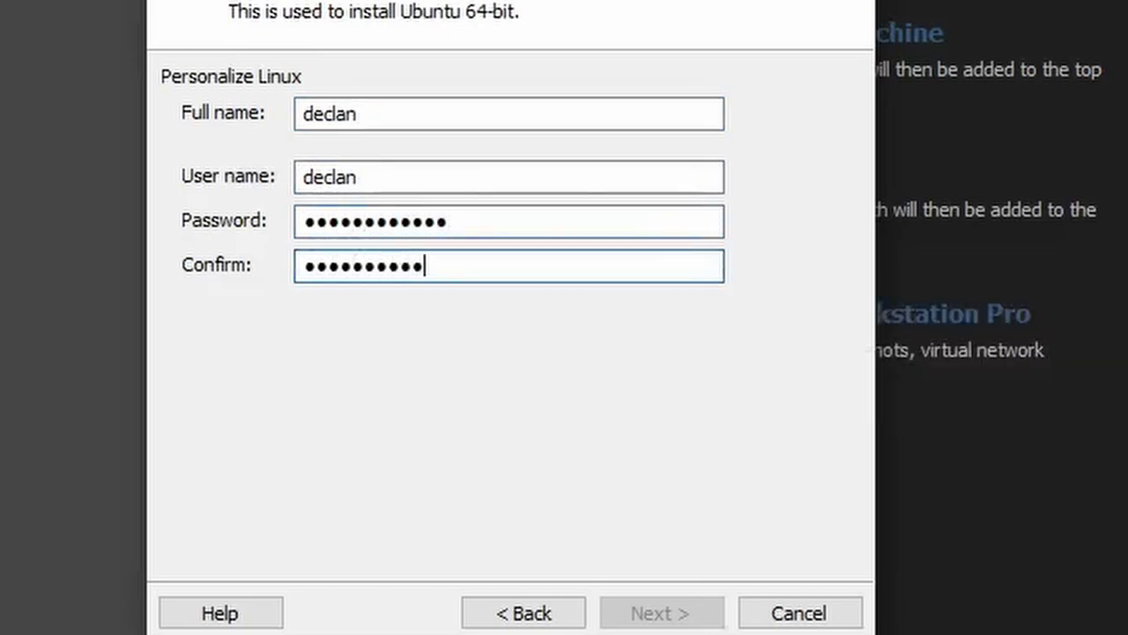
pyautogui.write('••')
pyautogui.press('Return')
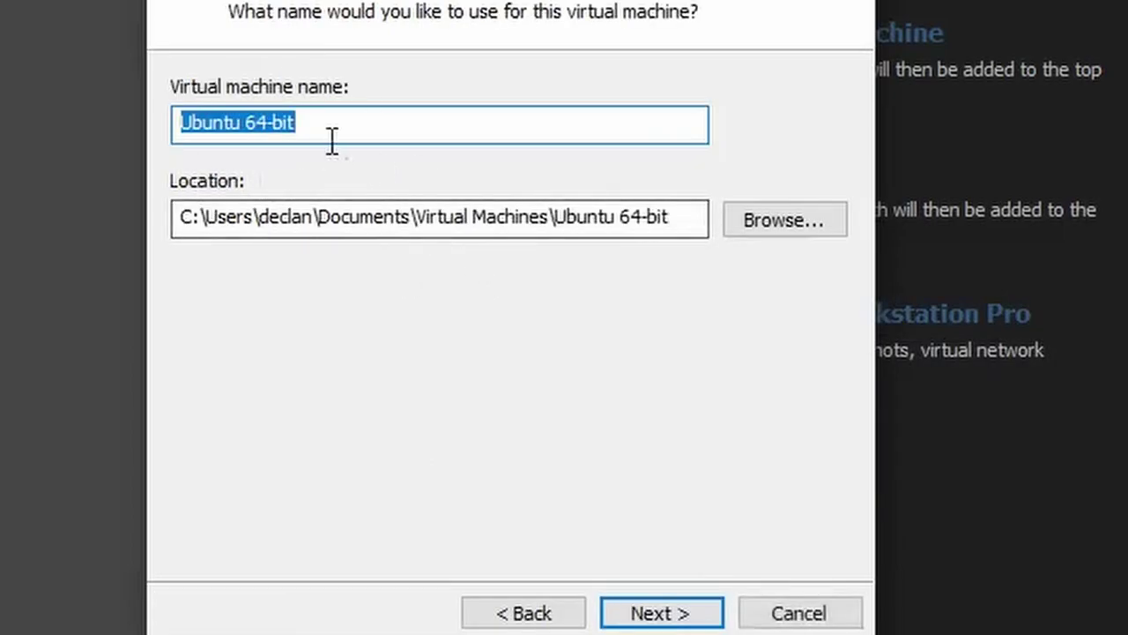
# Step: Name the VM 'ubuntu', store its 20 GB disk as a single file, and create it
pyautogui.write('ubuntu')
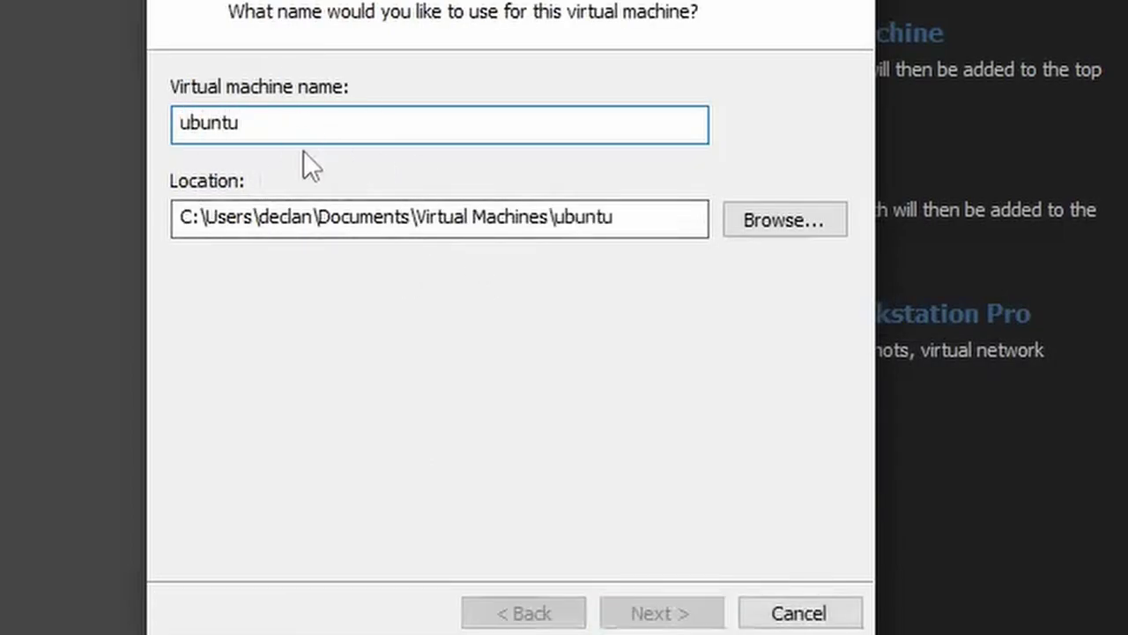
pyautogui.press('Return')
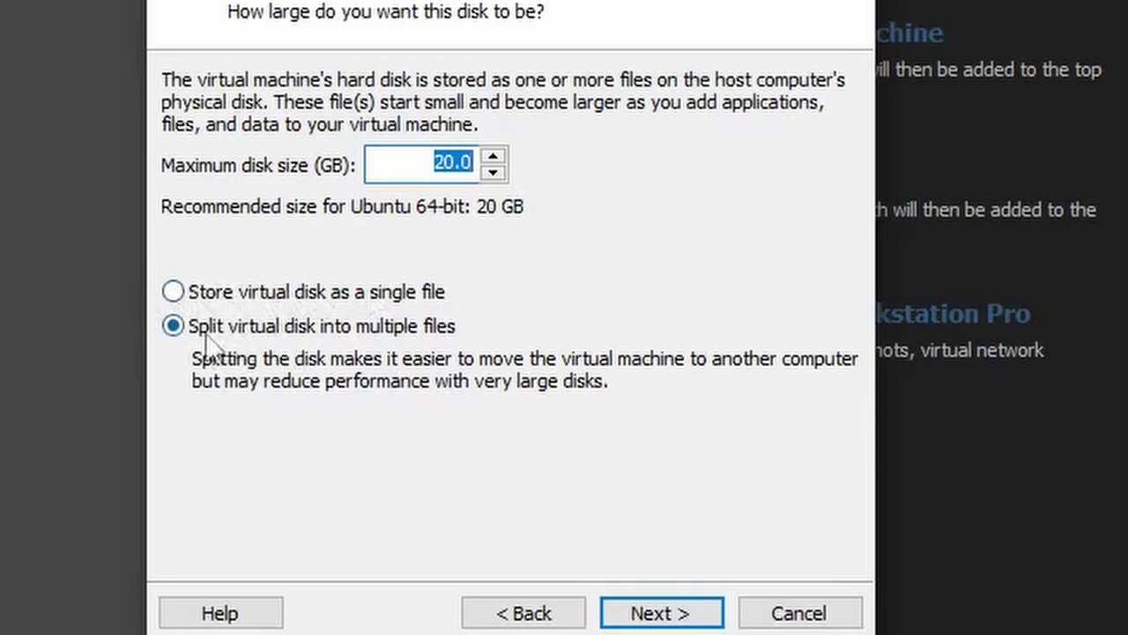
pyautogui.click(173, 291)
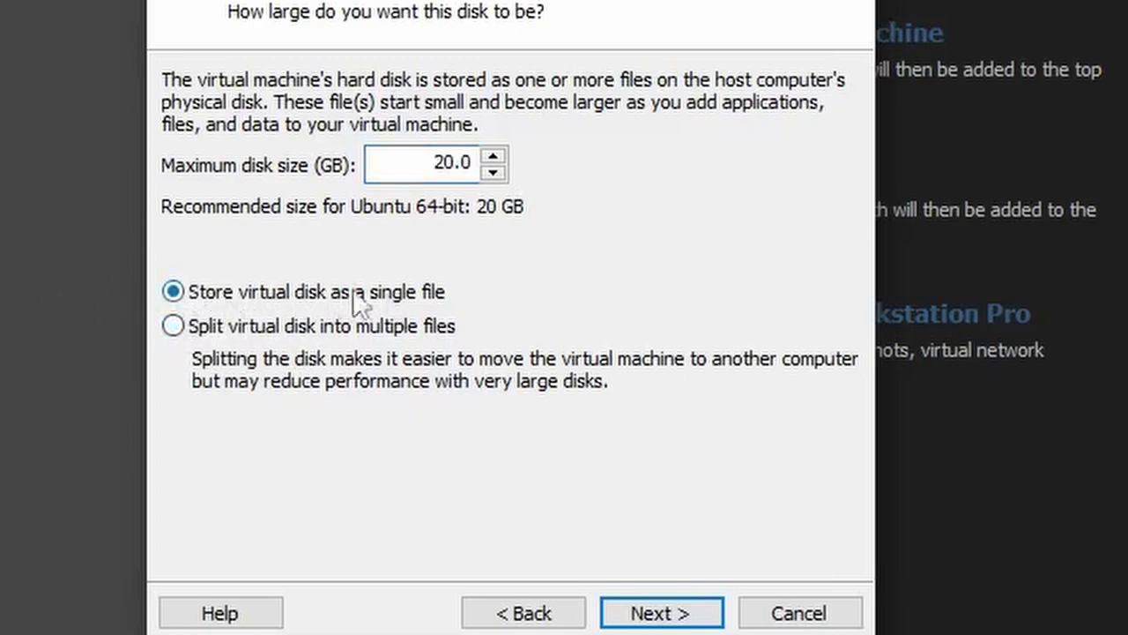
pyautogui.click(692, 610)
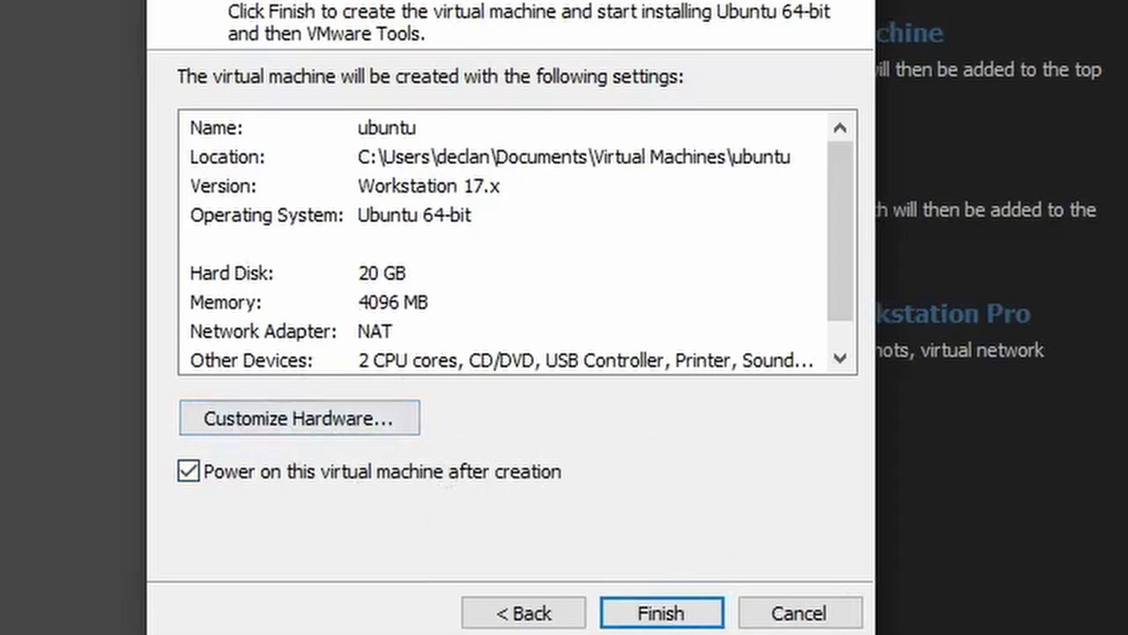
pyautogui.click(705, 616)
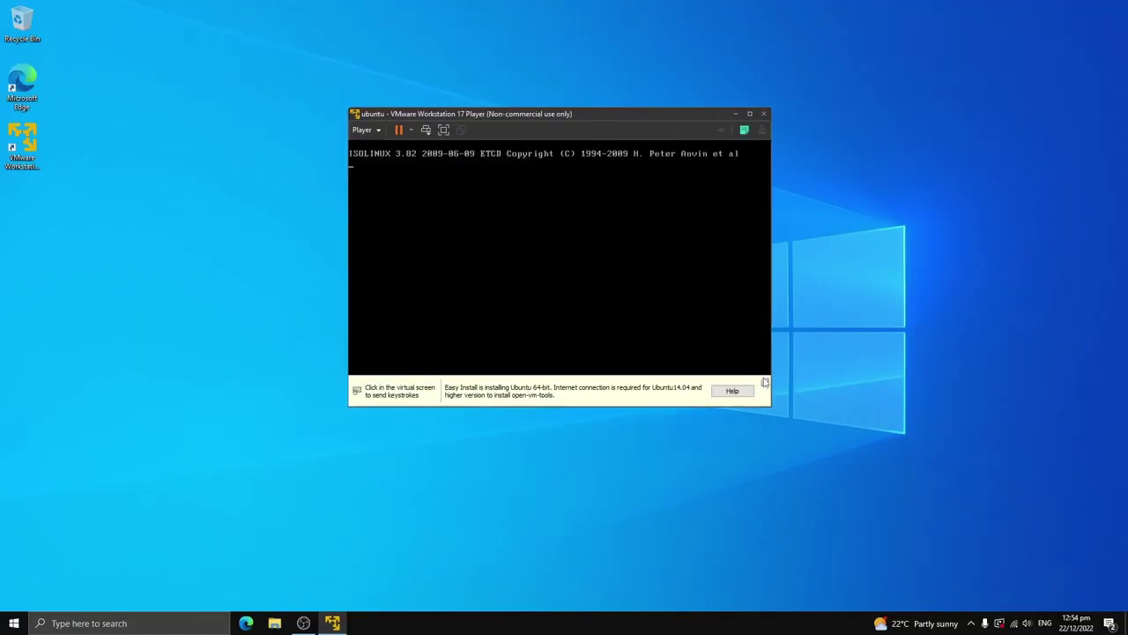
# Step: Dismiss the Easy Install notice and adjust the VM window while Ubuntu boots to Keyboard layout
pyautogui.click(764, 382)
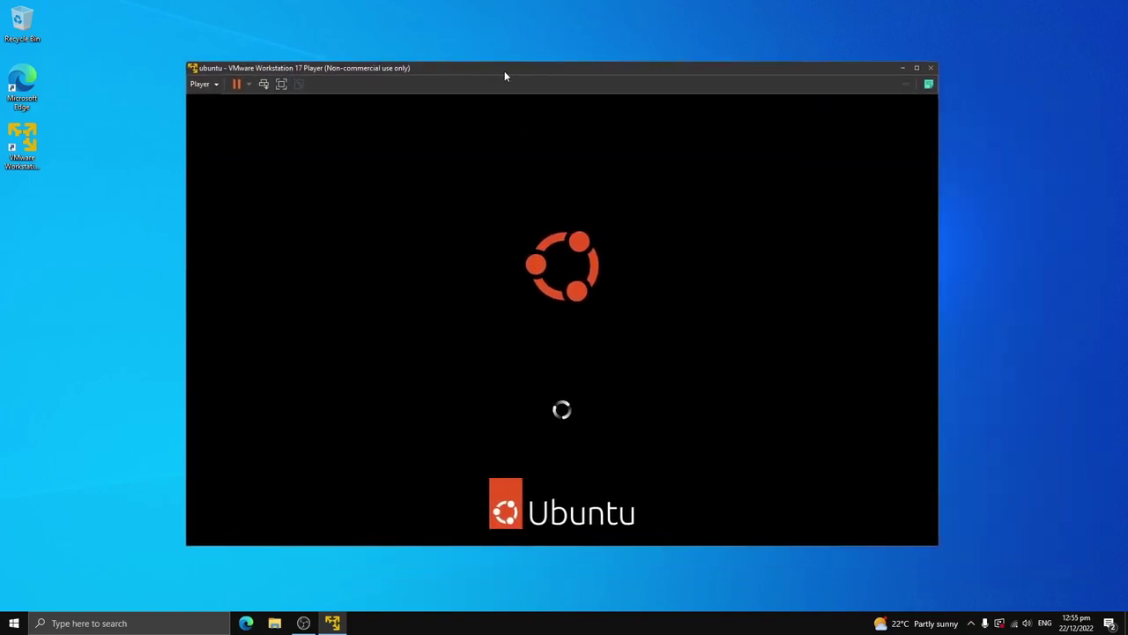
pyautogui.moveTo(504, 72)
pyautogui.mouseDown()
pyautogui.moveTo(520, 61)
pyautogui.moveTo(497, 55)
pyautogui.mouseUp()
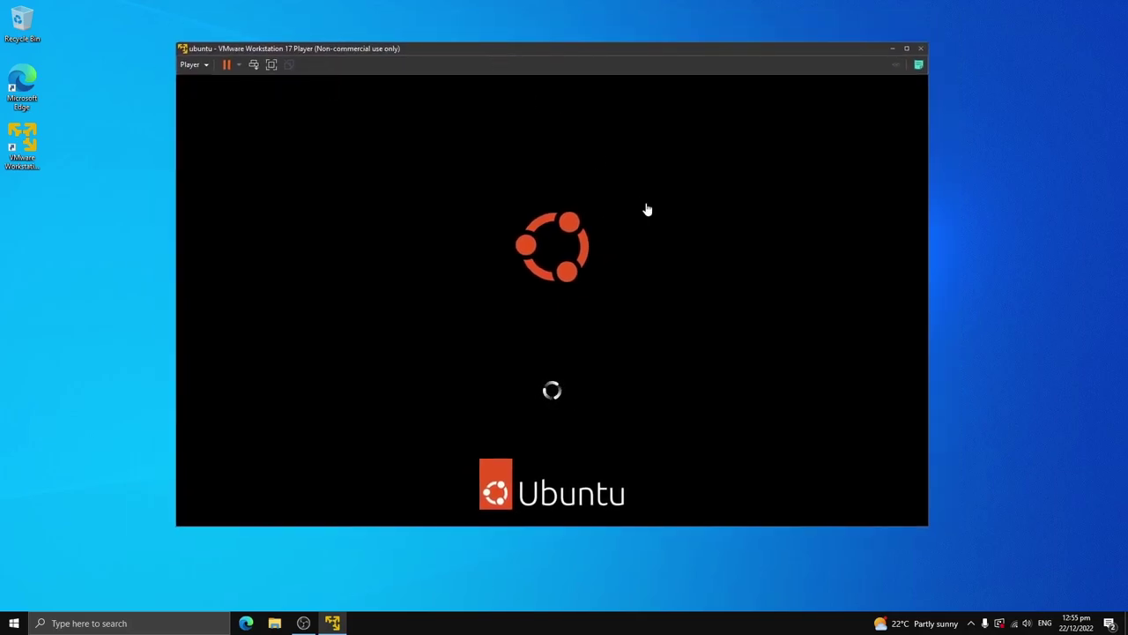
pyautogui.moveTo(433, 52); pyautogui.dragTo(468, 61)
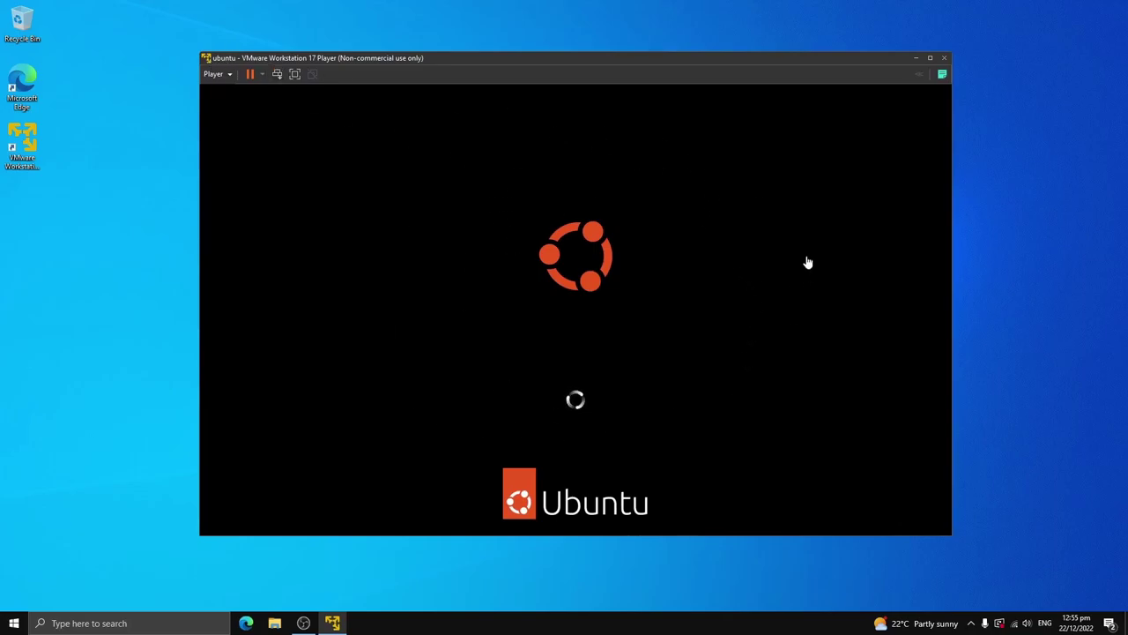
pyautogui.moveTo(489, 55)
pyautogui.mouseDown()
pyautogui.moveTo(444, 47)
pyautogui.moveTo(537, 68)
pyautogui.moveTo(497, 63)
pyautogui.mouseUp()
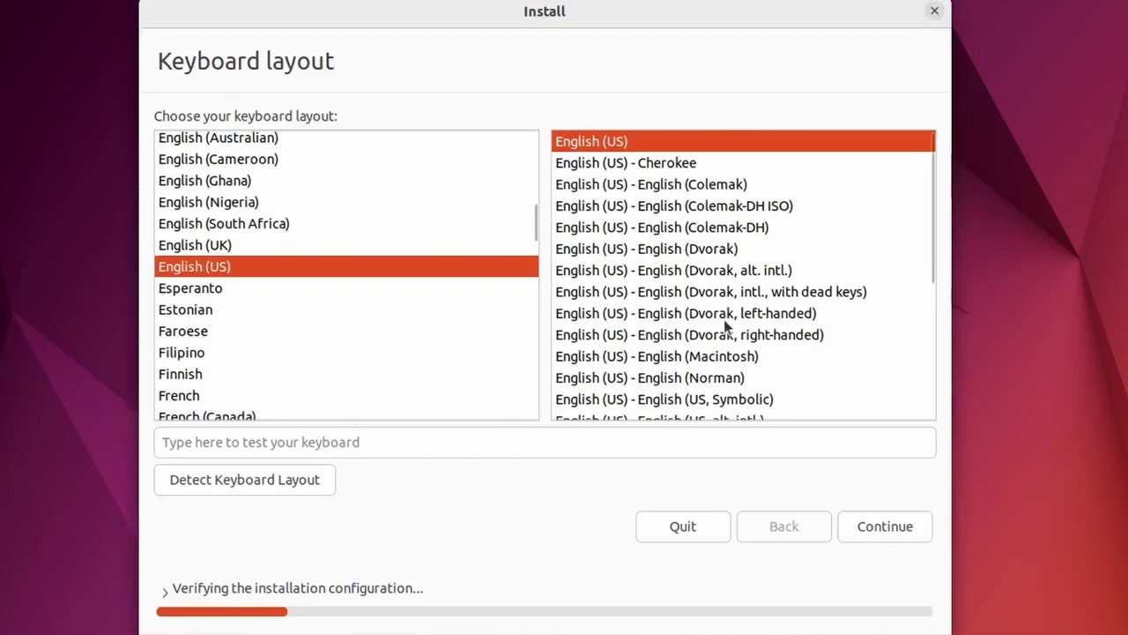
# Step: Accept the English (US) keyboard, choose minimal installation, and confirm erasing the disk to install
pyautogui.click(881, 526)
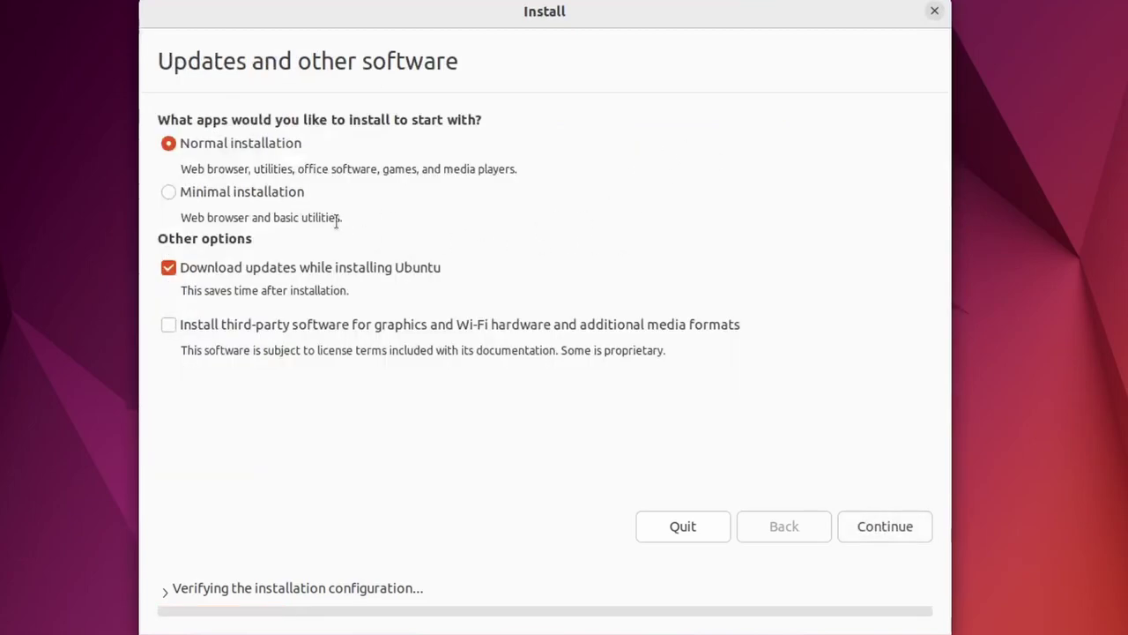
pyautogui.click(166, 188)
pyautogui.click(899, 511)
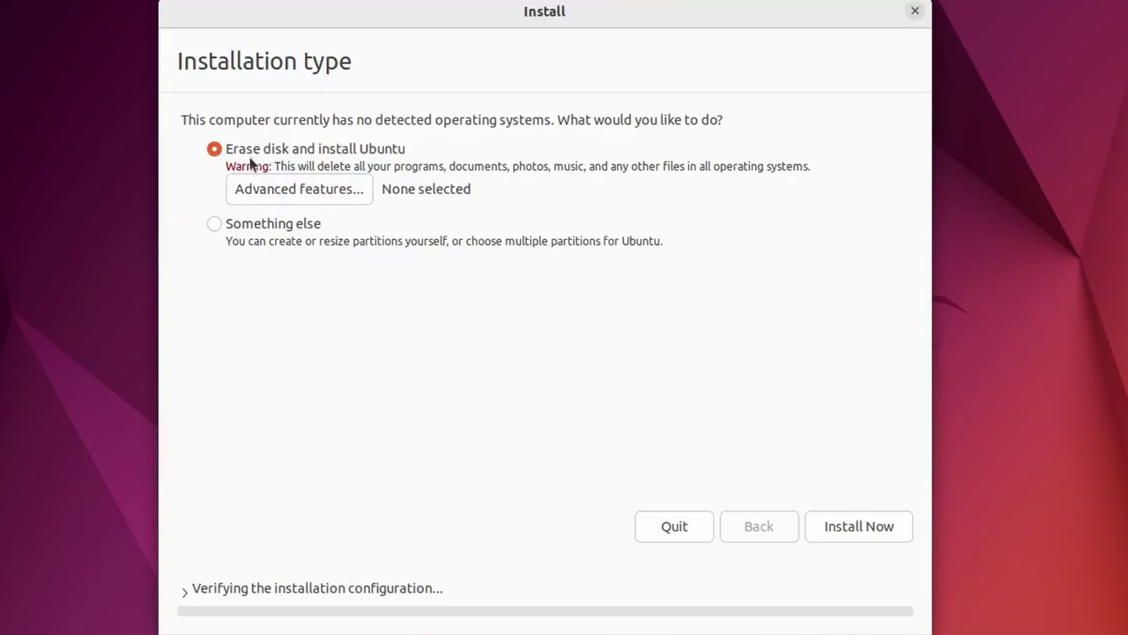
pyautogui.click(888, 528)
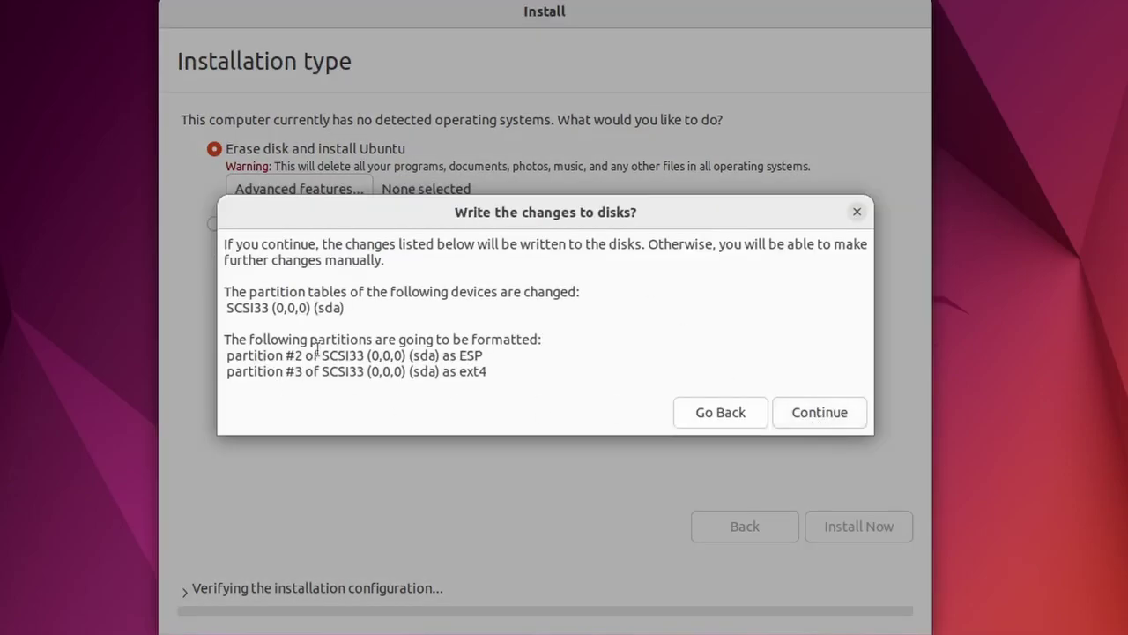
pyautogui.click(819, 414)
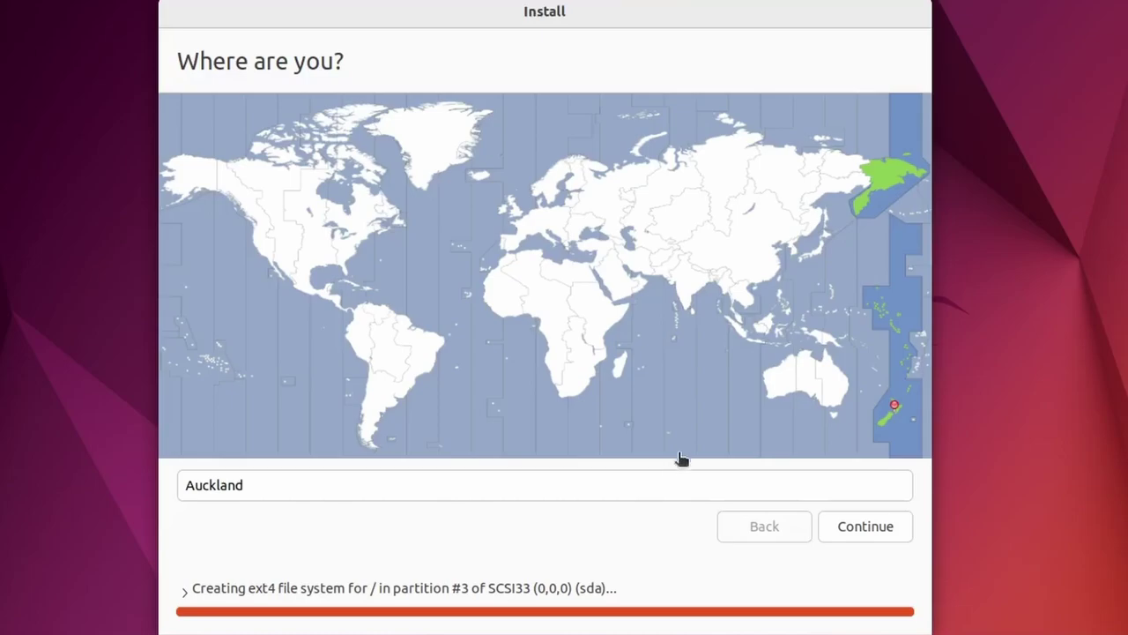
# Step: Accept Auckland as the location, enter the user's name, and shorten the computer name
pyautogui.click(852, 539)
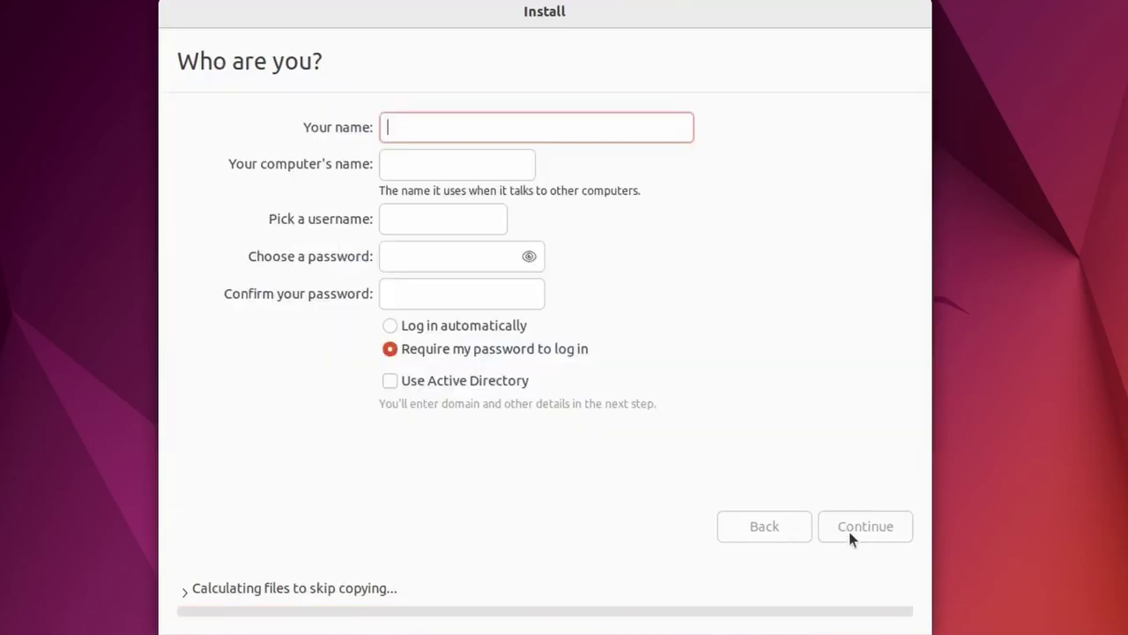
pyautogui.write('declan')
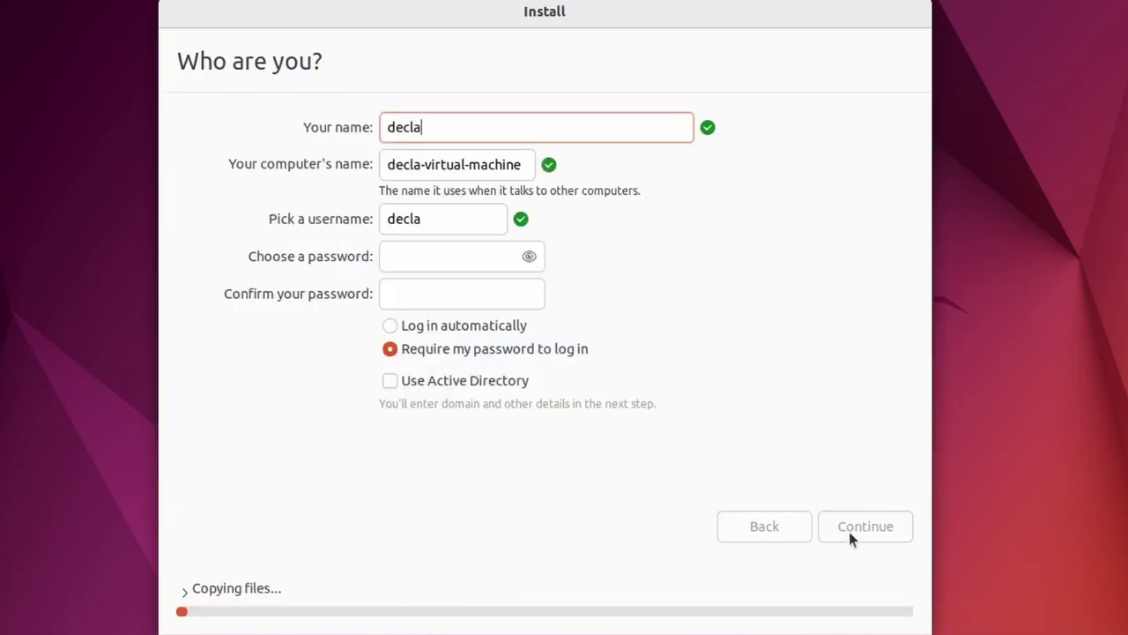
pyautogui.click(390, 158)
pyautogui.hotkey('ctrl', 'a')
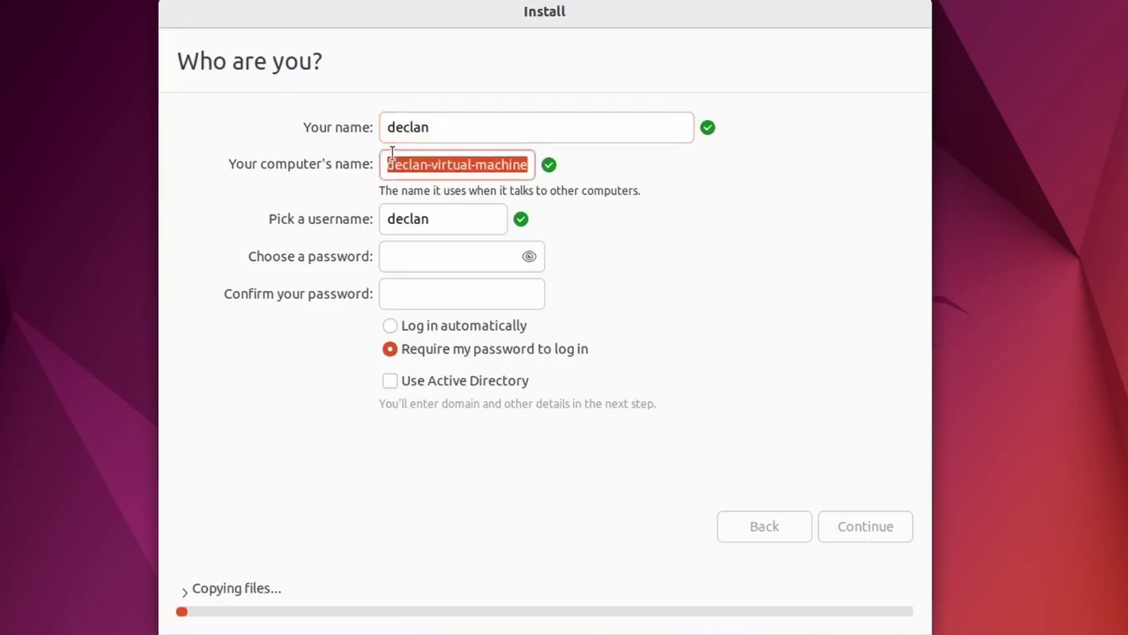
pyautogui.write('declan')
pyautogui.moveTo(447, 166); pyautogui.dragTo(315, 162)
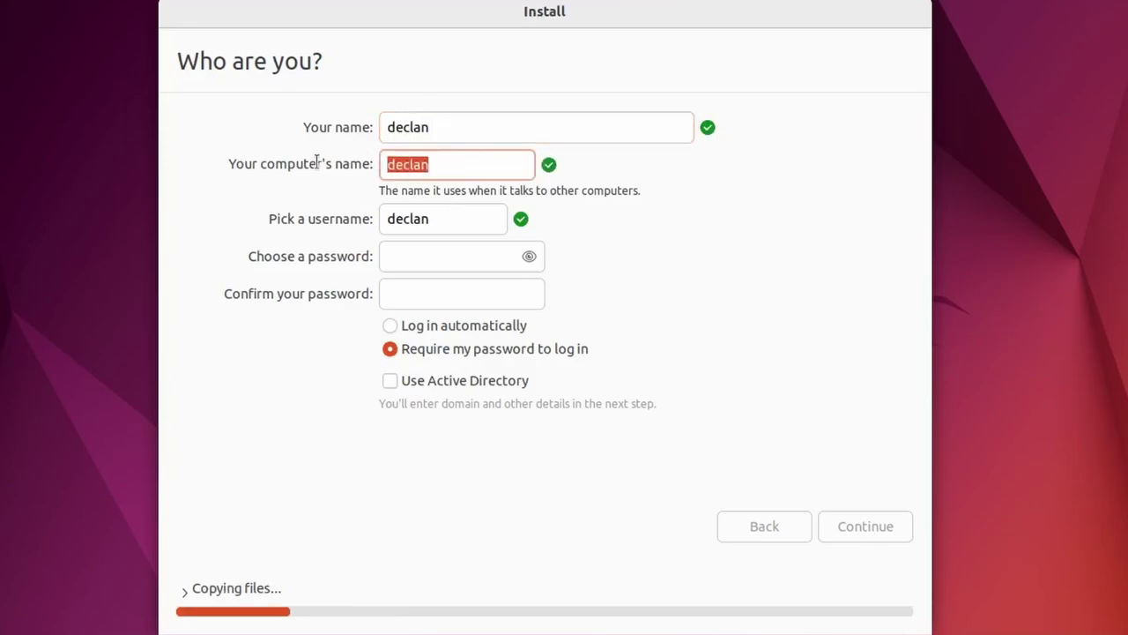
pyautogui.press('End')
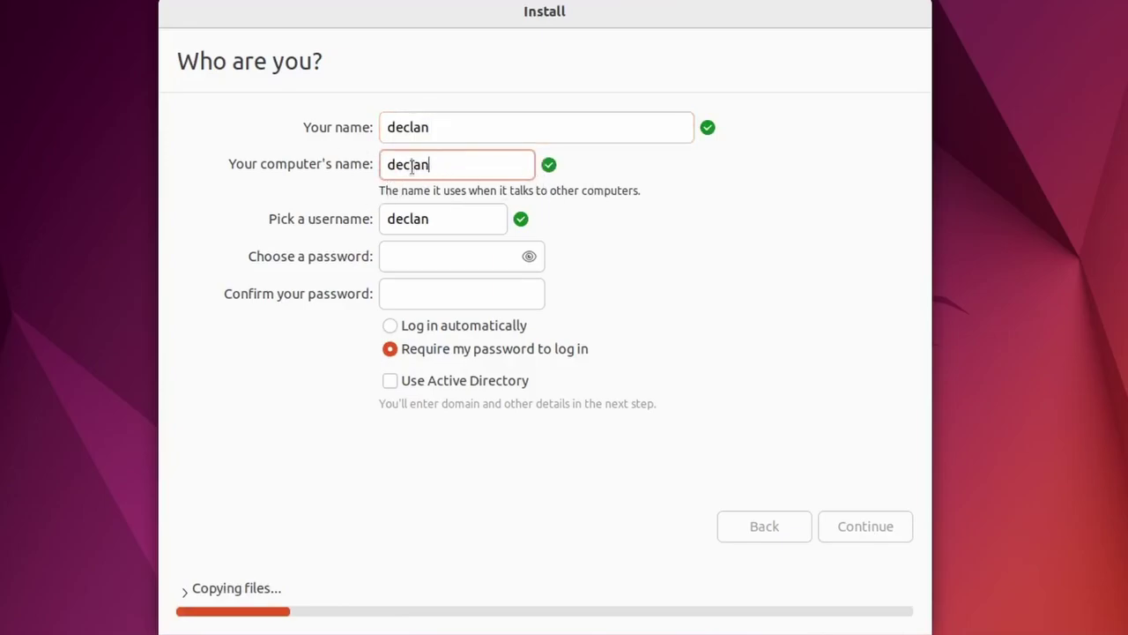
pyautogui.doubleClick(411, 168)
pyautogui.press('End')
pyautogui.doubleClick(430, 165)
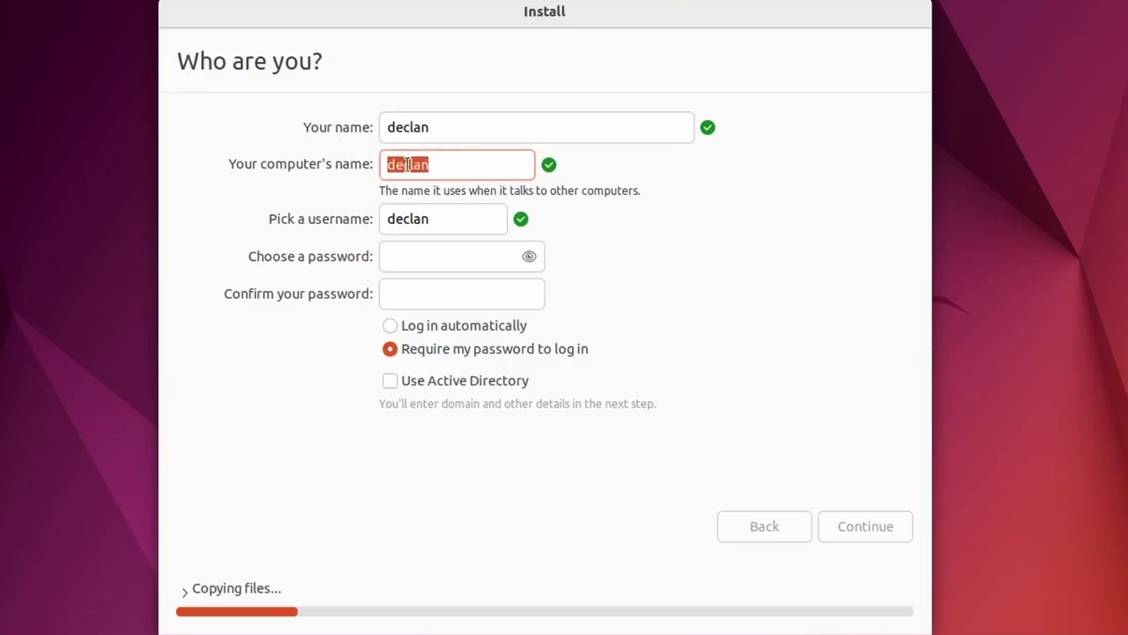
pyautogui.press('End')
pyautogui.doubleClick(455, 125)
# Step: Enter and confirm the account password, turn off Caps Lock, and submit the account details
pyautogui.press('Tab')
pyautogui.press('Tab')
pyautogui.press('Tab')
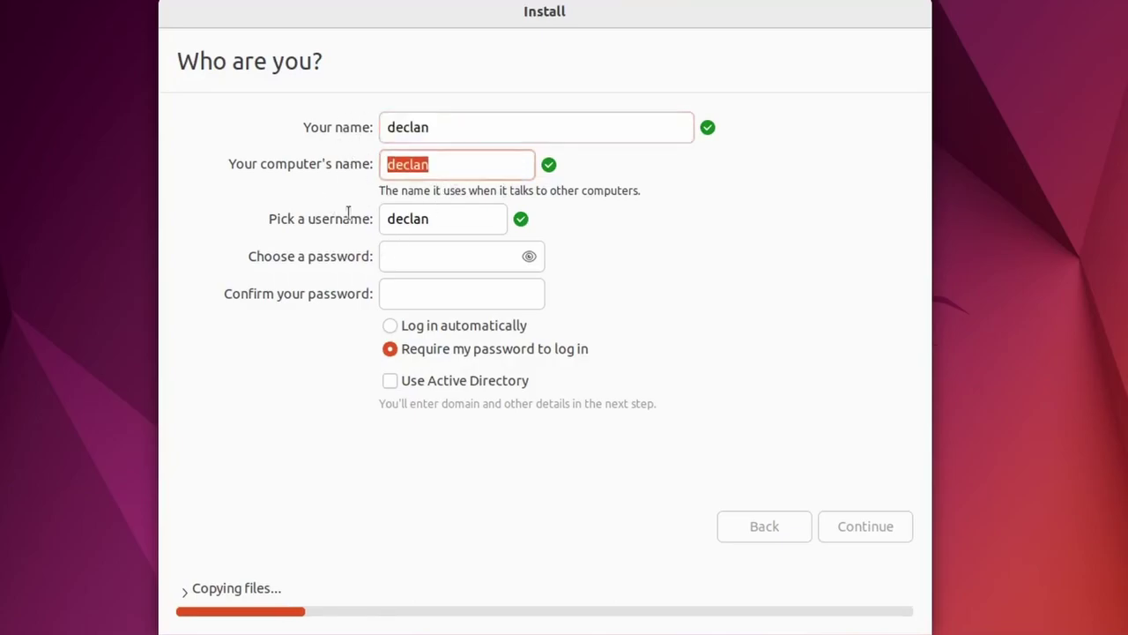
pyautogui.write('**************')
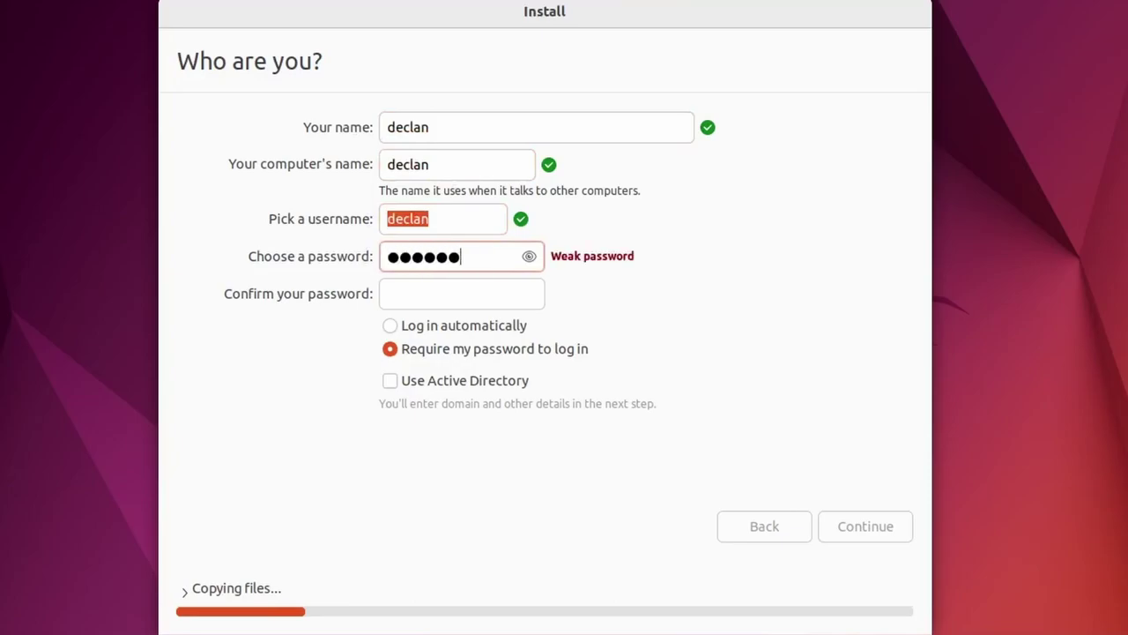
pyautogui.click(463, 297)
pyautogui.write('**************')
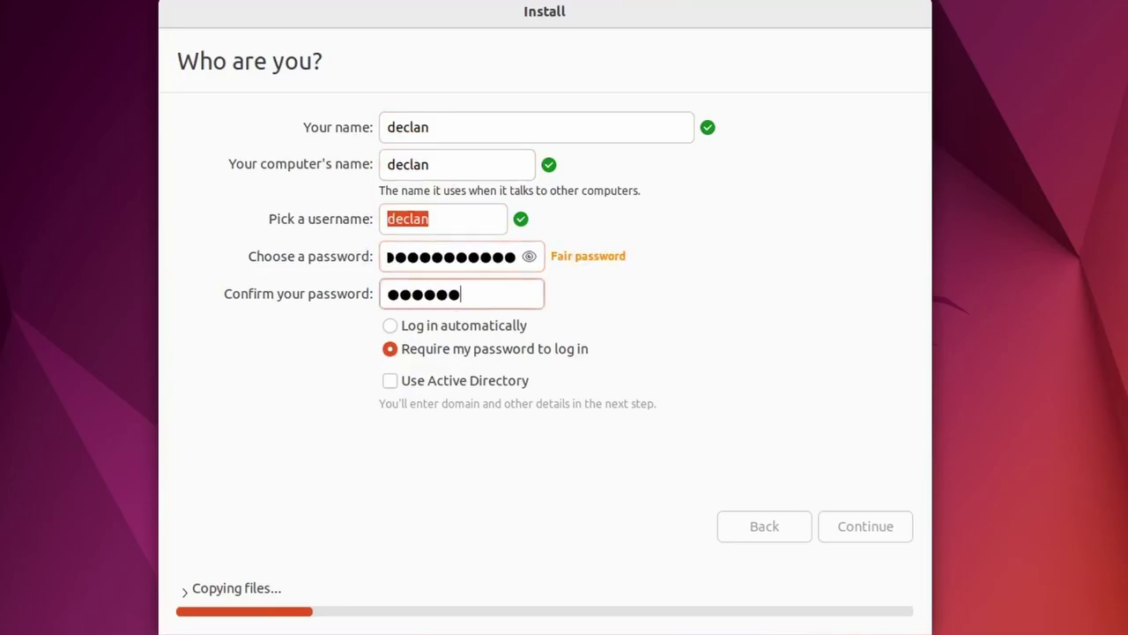
pyautogui.press('capslock')
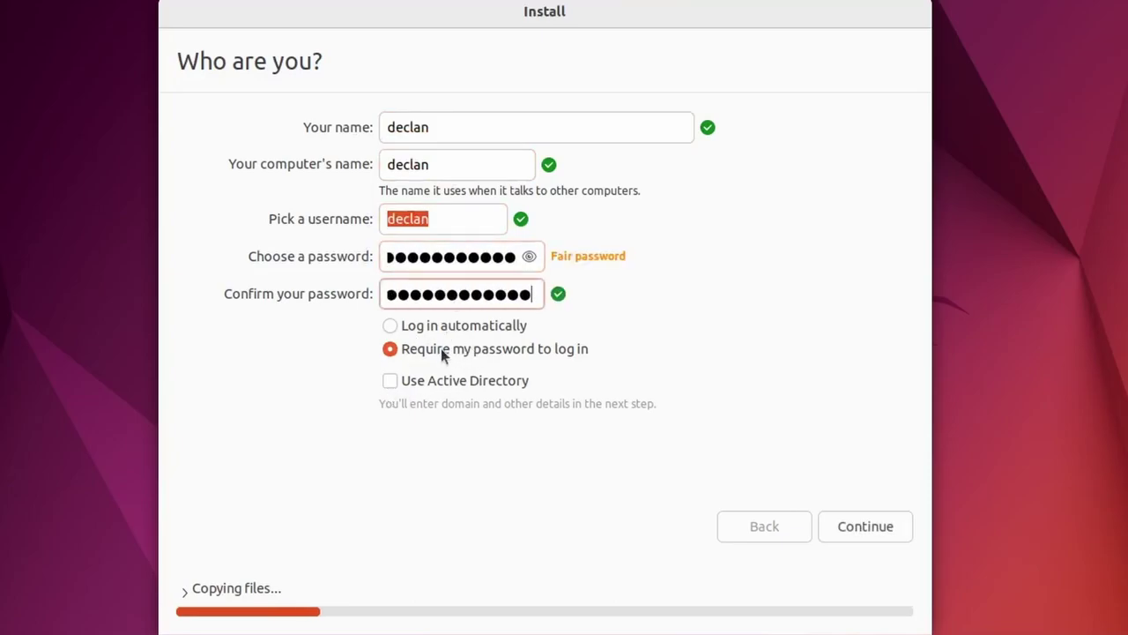
pyautogui.click(855, 526)
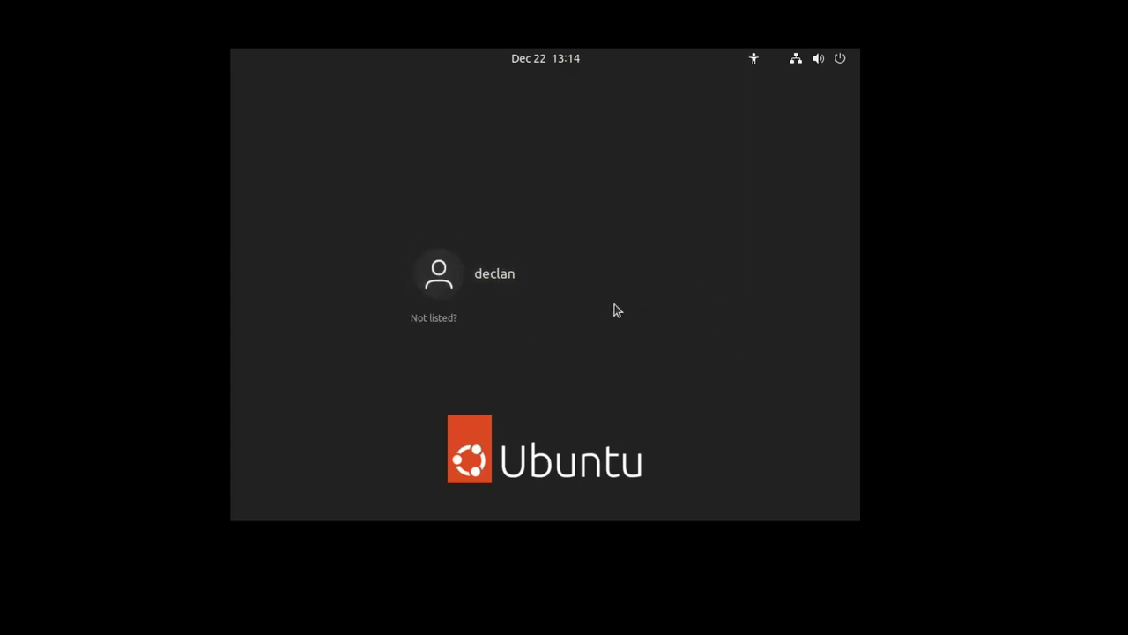
# Step: Log in to the new user account on the login screen with its password
pyautogui.click(597, 286)
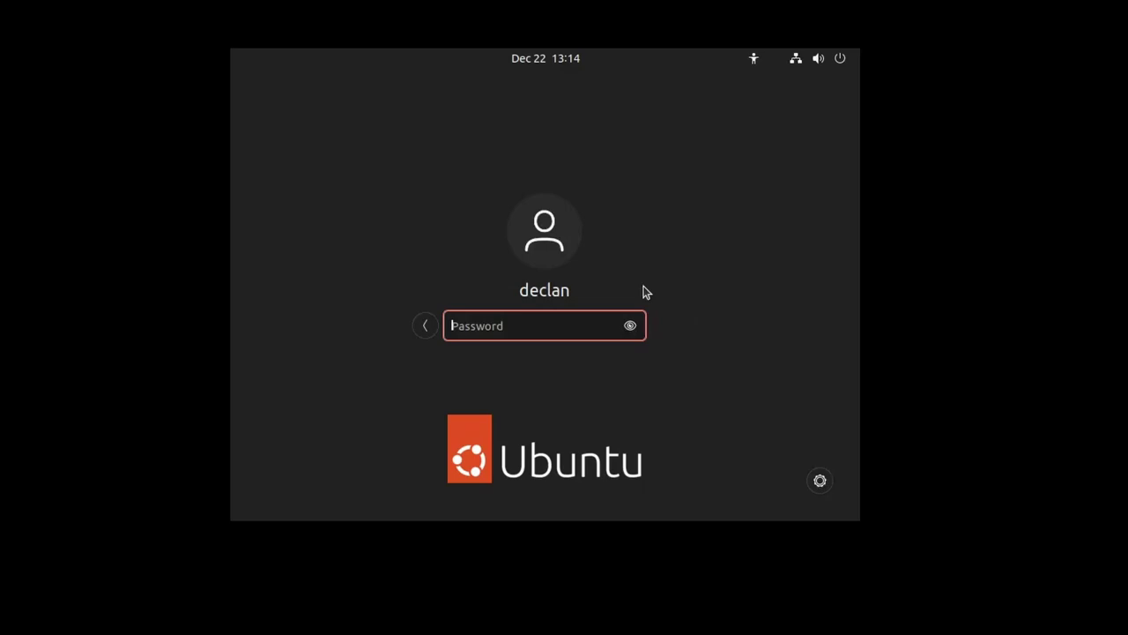
pyautogui.write('*************')
pyautogui.press('Return')
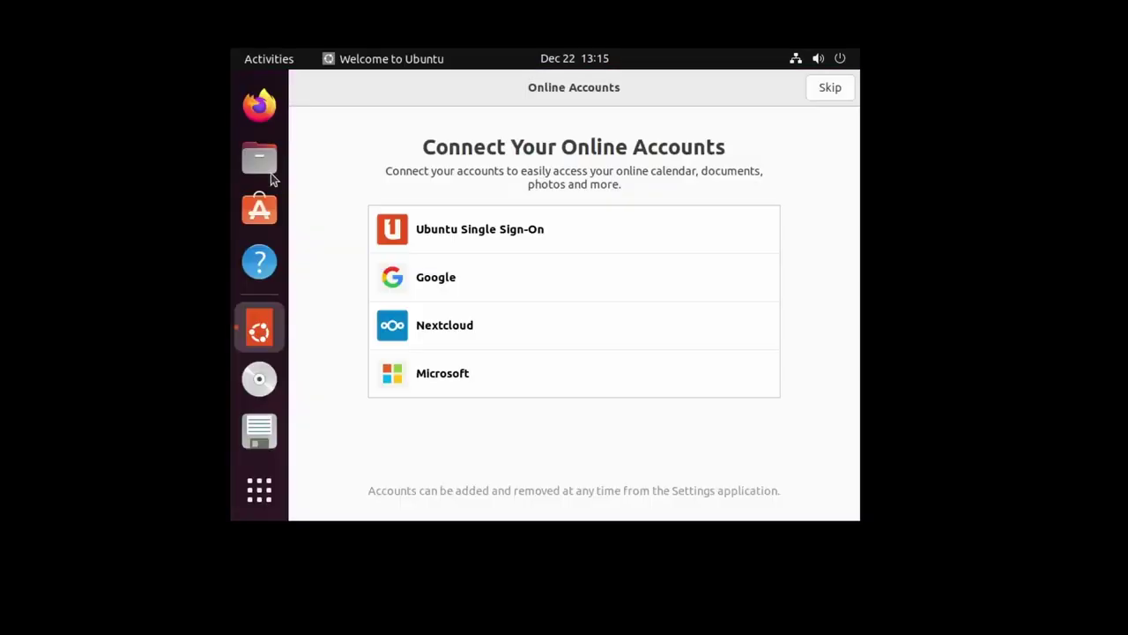
# Step: Finish the welcome setup, skipping online accounts and Livepatch and declining to send system info
pyautogui.click(828, 90)
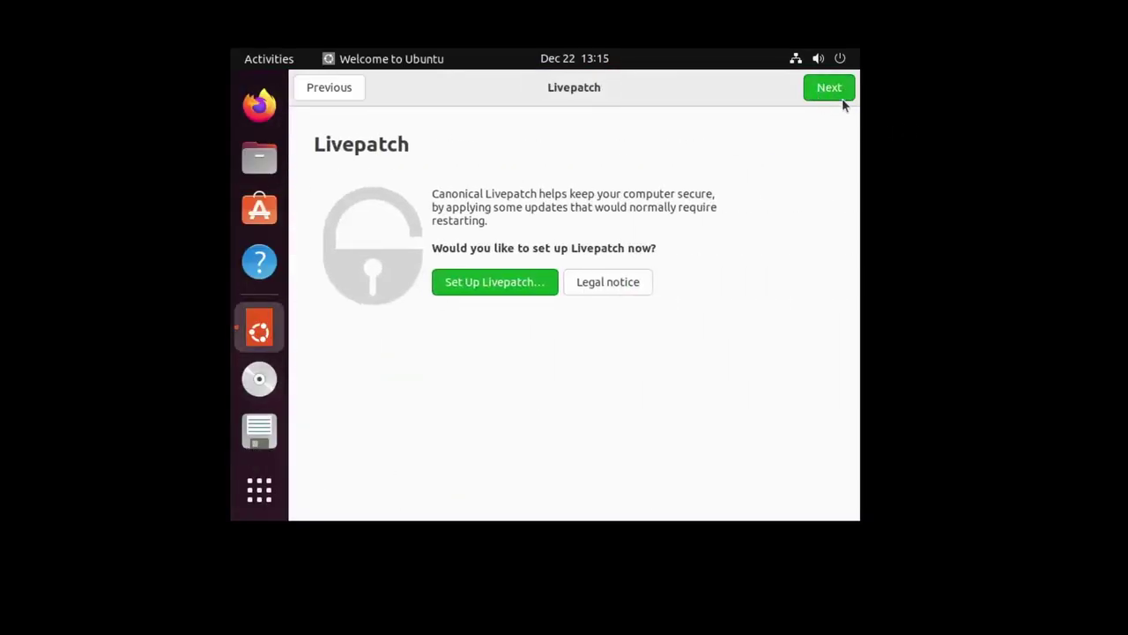
pyautogui.click(828, 88)
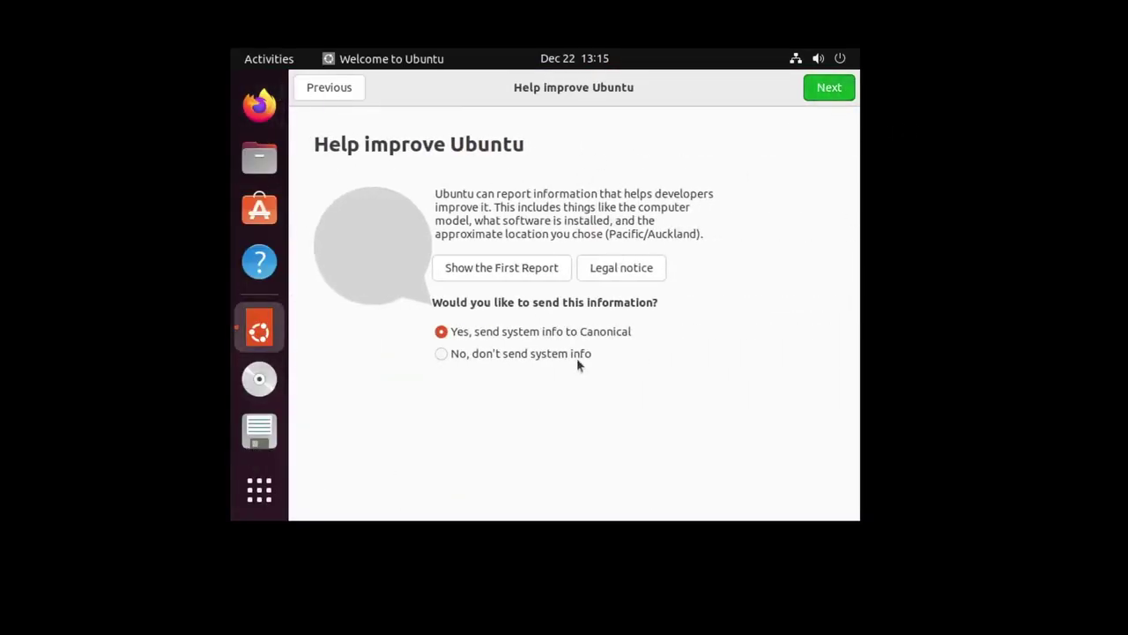
pyautogui.click(544, 356)
pyautogui.click(833, 89)
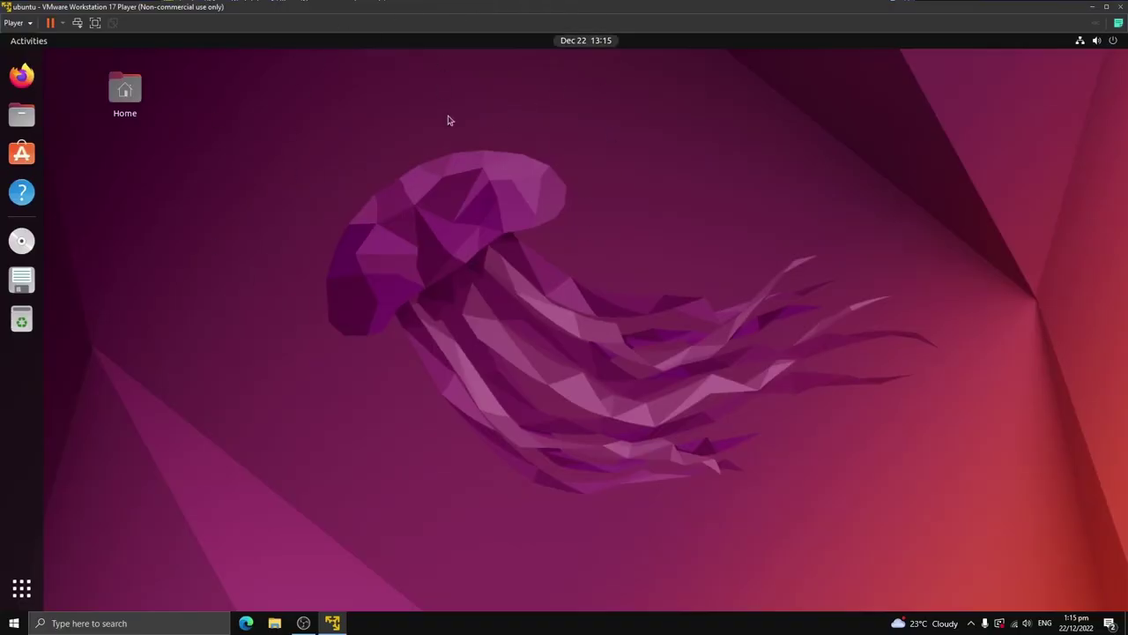
# Step: Maximize the virtual machine window and try moving the Home icon on the desktop
pyautogui.moveTo(581, 6); pyautogui.dragTo(542, 56)
pyautogui.doubleClick(542, 56)
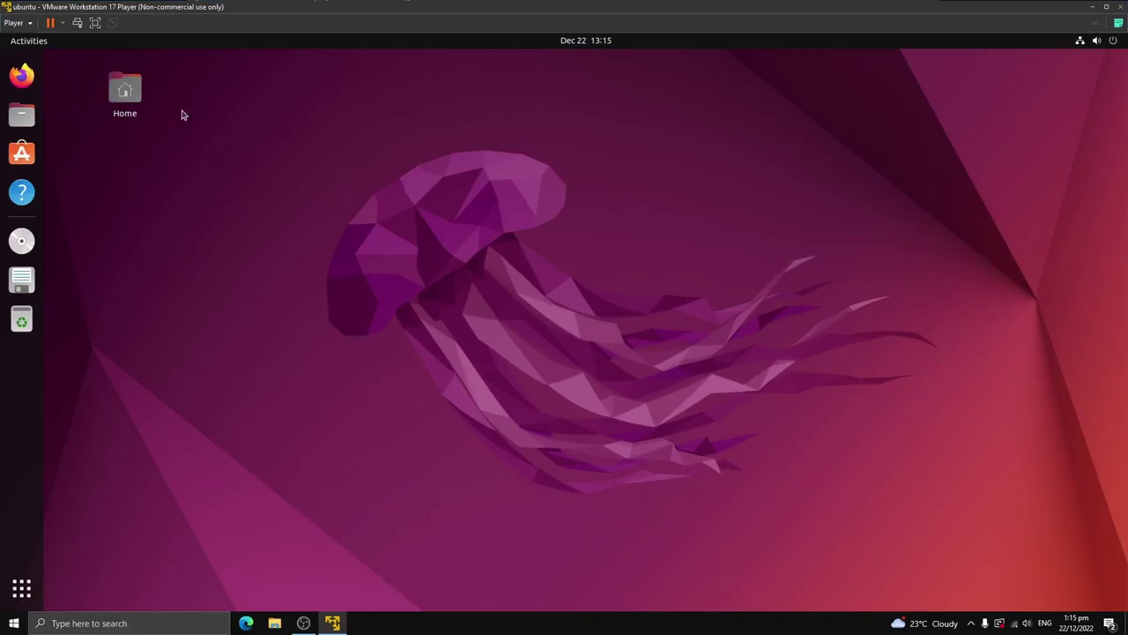
pyautogui.moveTo(138, 103); pyautogui.dragTo(21, 587)
# Step: Launch Terminal from an Activities search for 'terminal' and move it to the screen centre
pyautogui.press('super')
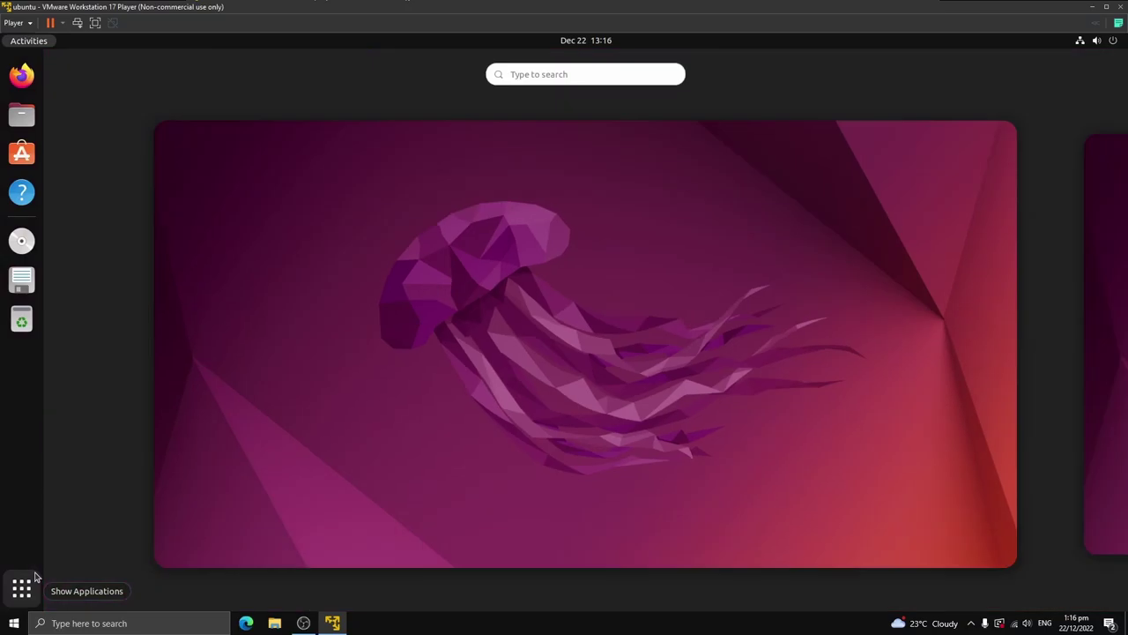
pyautogui.write('terminal')
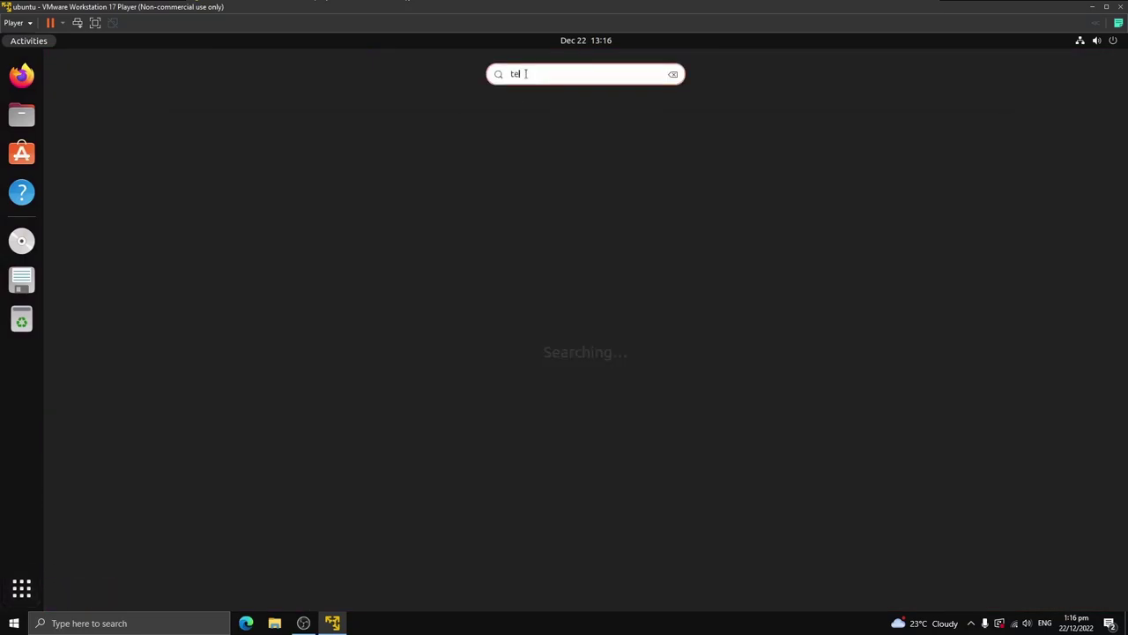
pyautogui.click(599, 116)
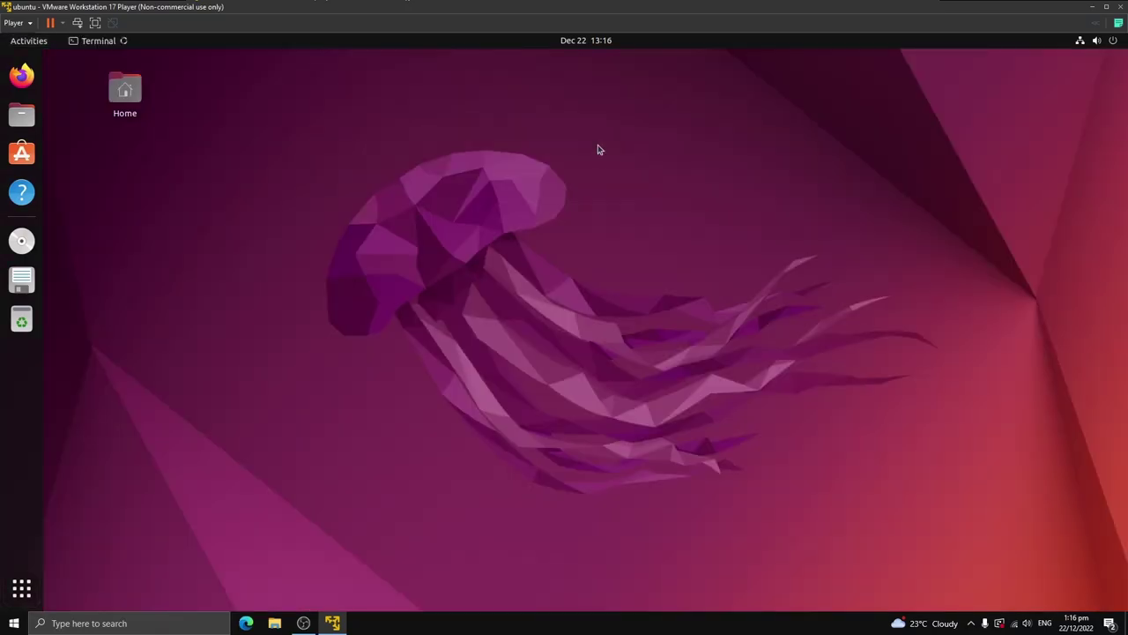
pyautogui.moveTo(249, 88); pyautogui.dragTo(571, 205)
# Step: Run clear, ls and ls -a in the terminal, then clear the screen with Ctrl+L
pyautogui.write('clear')
pyautogui.press('Return')
pyautogui.write('ls')
pyautogui.press('Return')
pyautogui.write('clear')
pyautogui.press('Return')
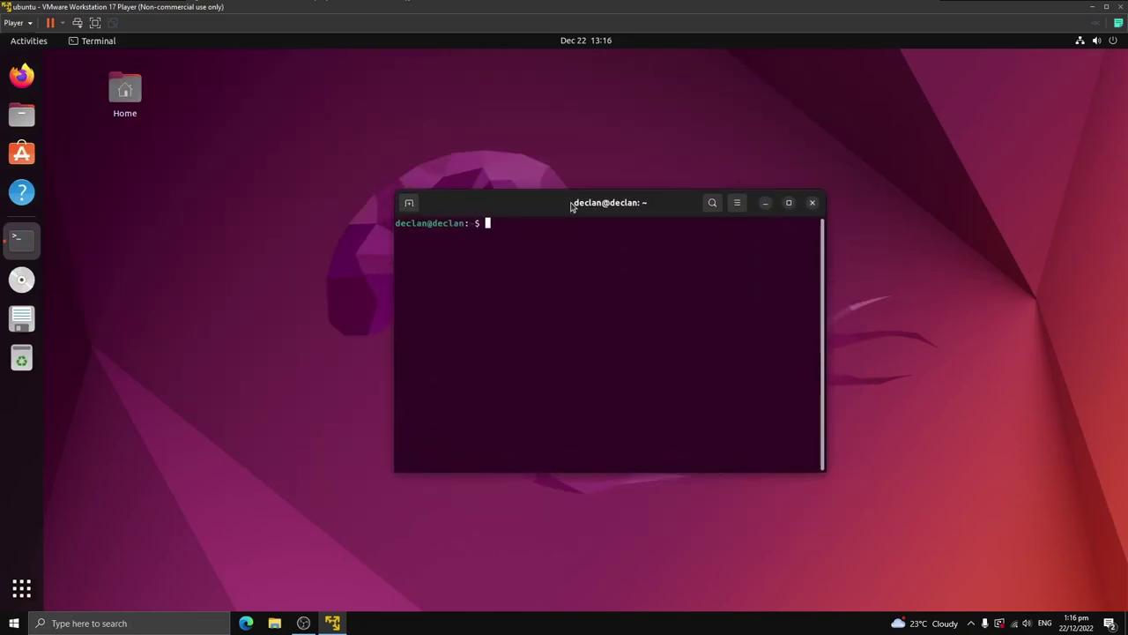
pyautogui.write('ls -a')
pyautogui.press('Return')
pyautogui.hotkey('ctrl', 'l')
# Step: Create a test folder with mkdir test, check it with ls, delete it with rm -rf test, and clear
pyautogui.write('mkdir test')
pyautogui.press('Return')
pyautogui.write('ls')
pyautogui.press('Return')
pyautogui.write('rm -rf ')
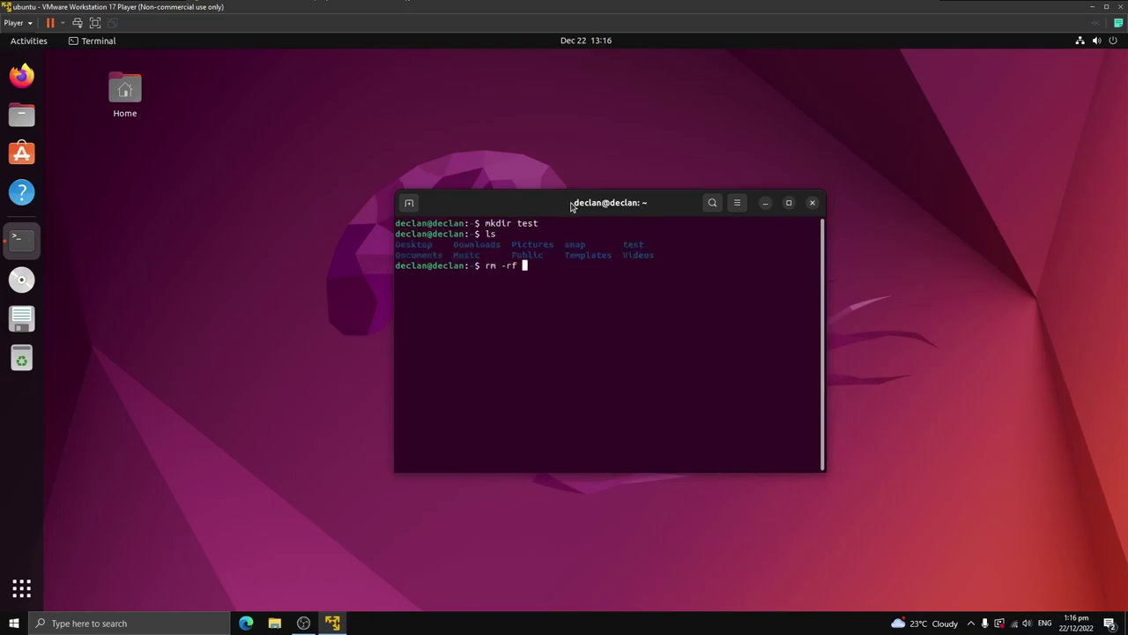
pyautogui.write('test')
pyautogui.press('Return')
pyautogui.write('clear')
pyautogui.press('Return')
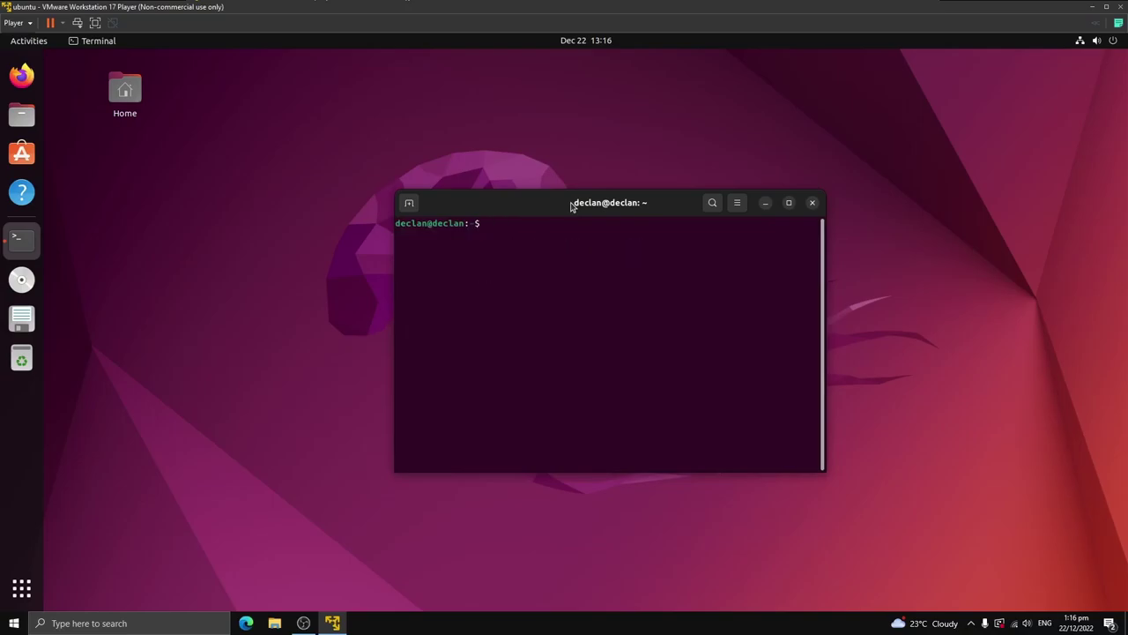